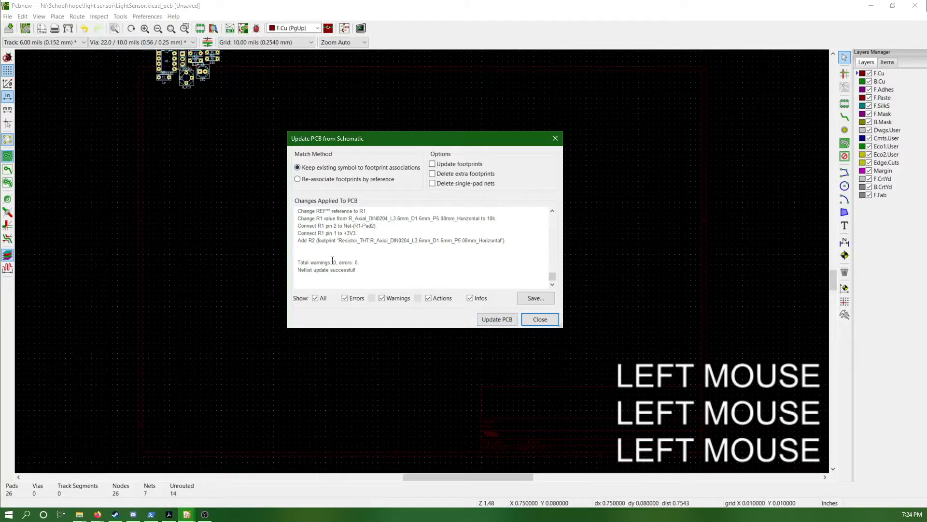
Close the schematic update report and place the imported group of footprints near the middle of the sheet
click(523, 324)
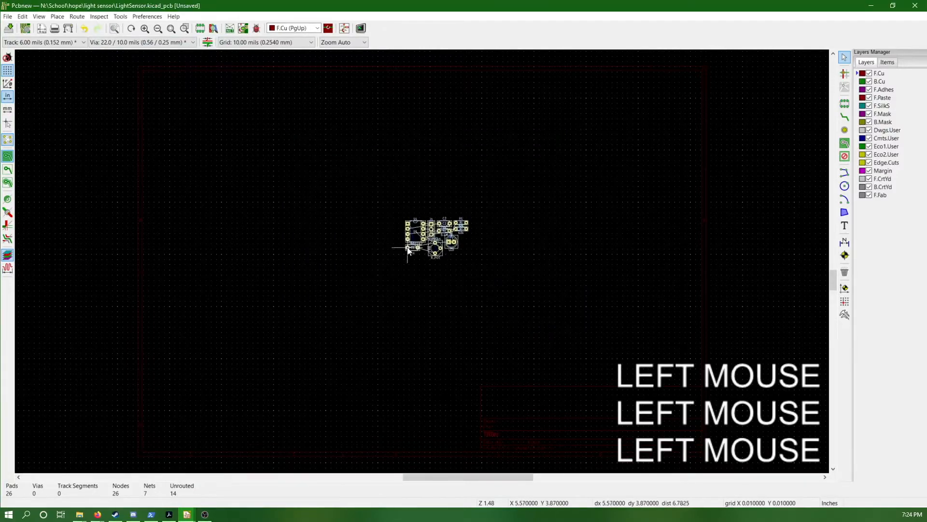
scroll(422, 261, up, 1)
scroll(422, 261, up, 4)
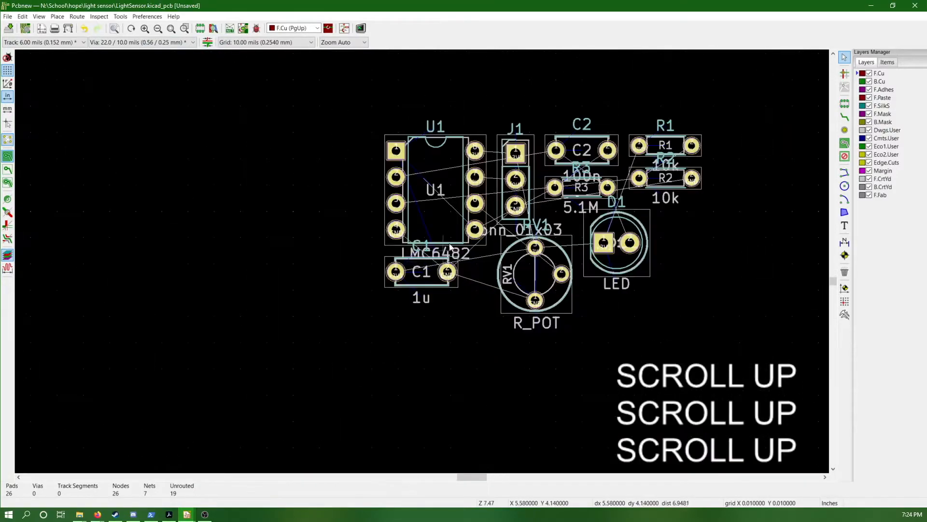
click(294, 73)
Set the grid to 50 mils (1.27 mm) and choose the Modern Toolset (Accelerated)
click(266, 42)
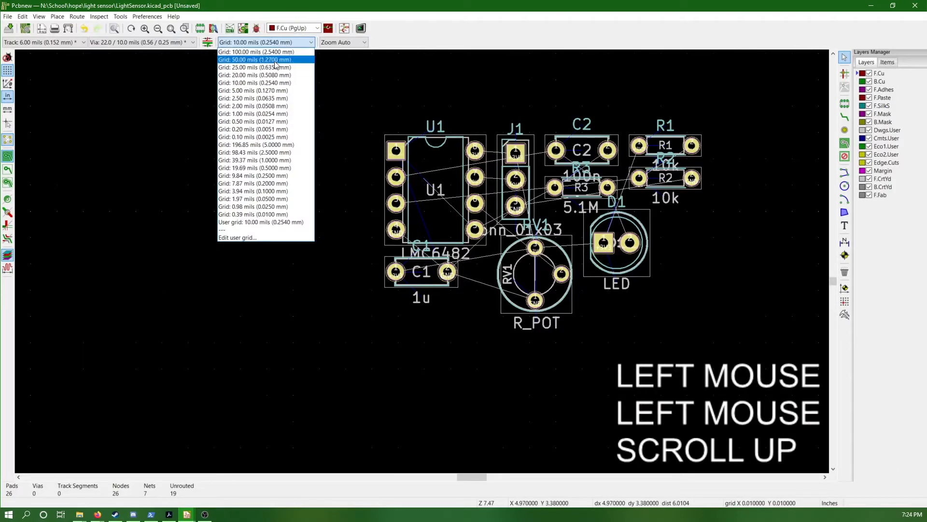
click(274, 60)
click(152, 19)
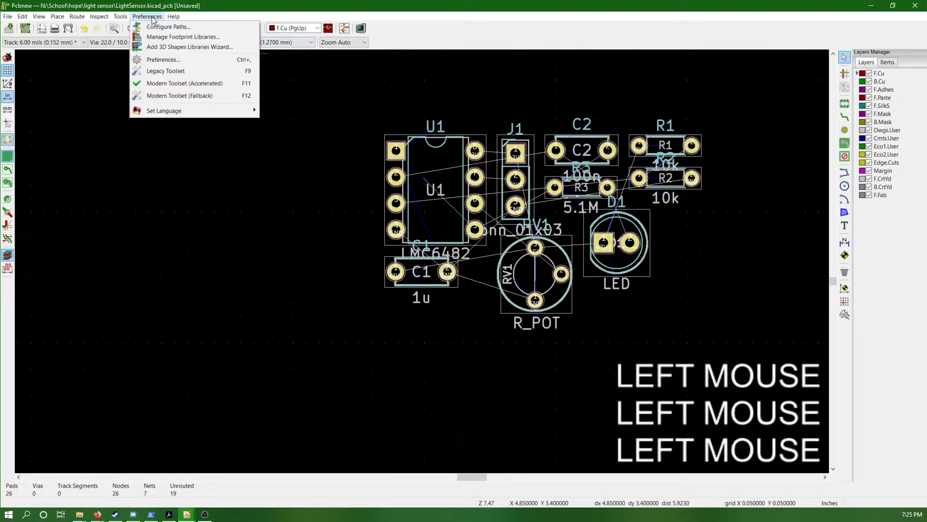
click(178, 83)
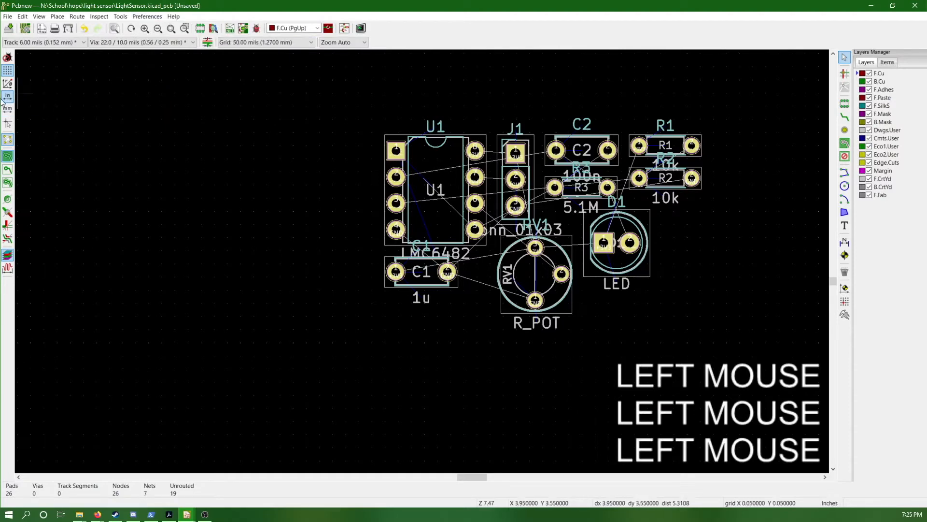
Set the board's layer preset to "Two layers, parts on Front" in the board setup
click(25, 30)
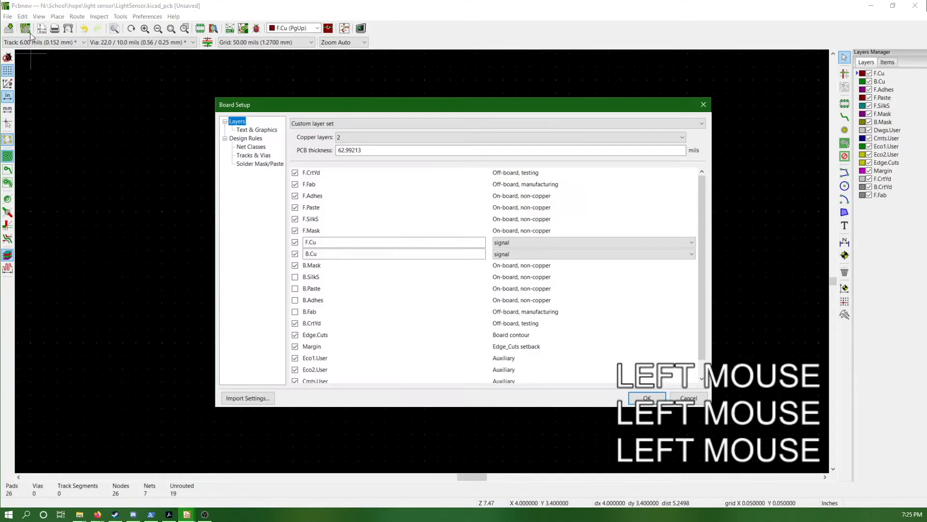
click(318, 124)
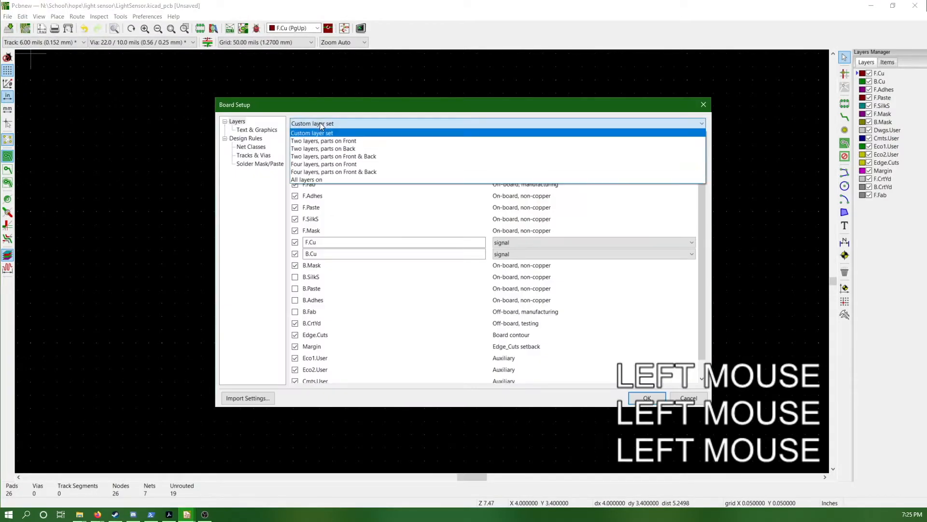
click(379, 145)
click(645, 398)
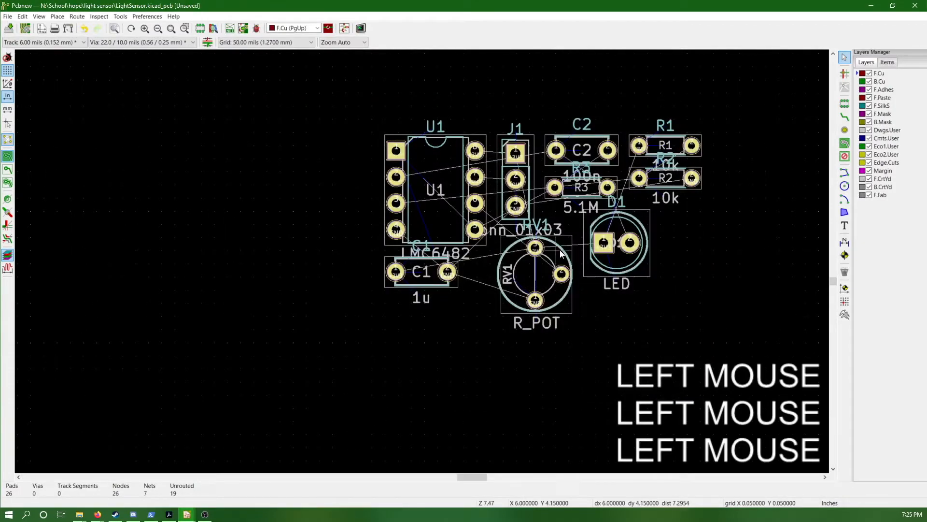
Select all footprints and move them as a group to a nearby spot on the sheet
drag(323, 94, 715, 323)
key(m)
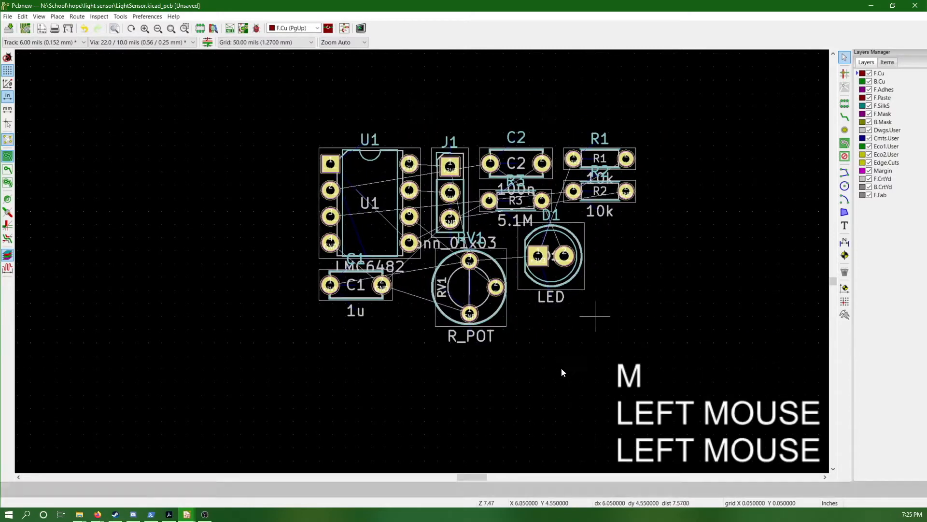
click(658, 336)
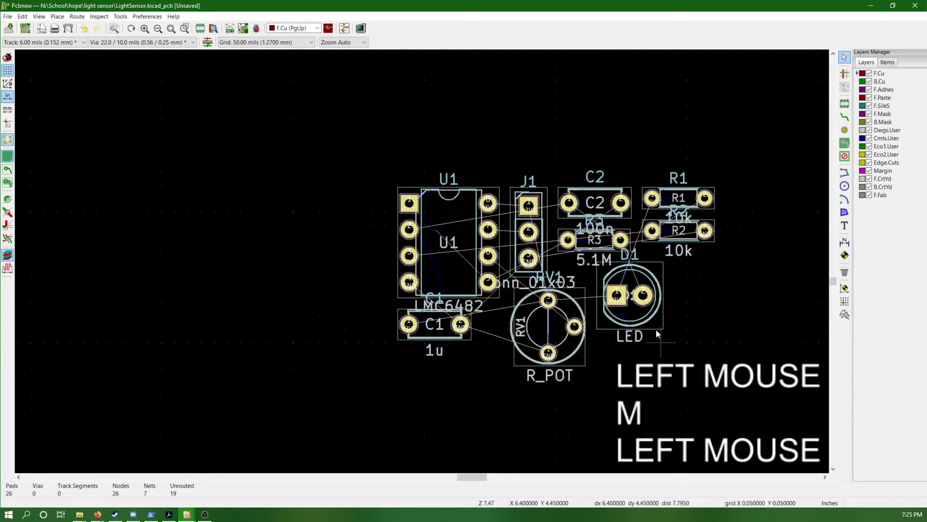
Move the U1 op-amp out of the group, up and to the left of the other footprints
click(448, 209)
key(m)
key(m)
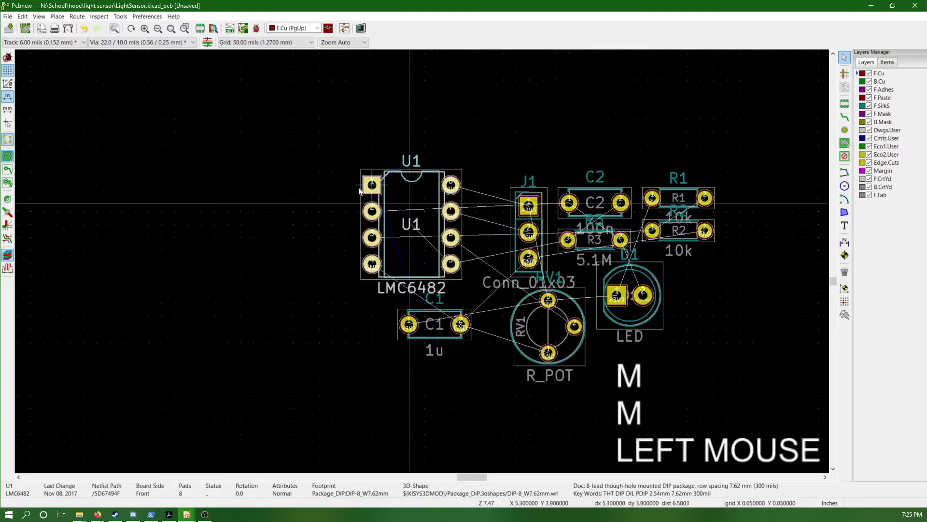
click(293, 148)
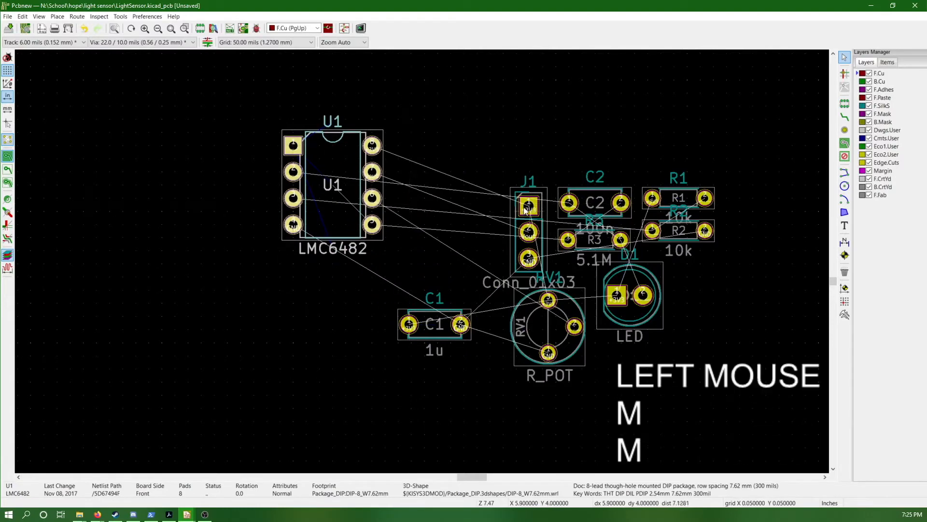
Rotate the D1 LED by 180 degrees and place it above and to the left of U1
middle_drag(487, 230, 632, 300)
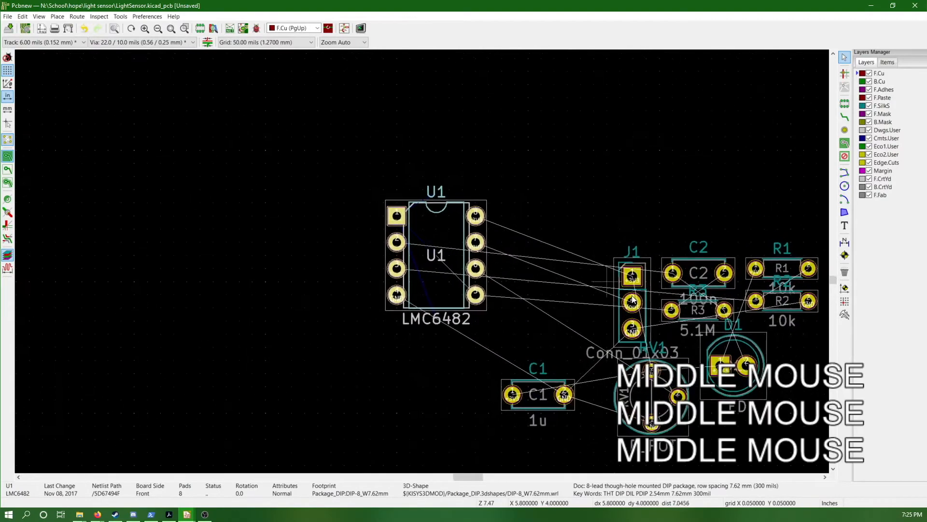
click(743, 353)
key(m)
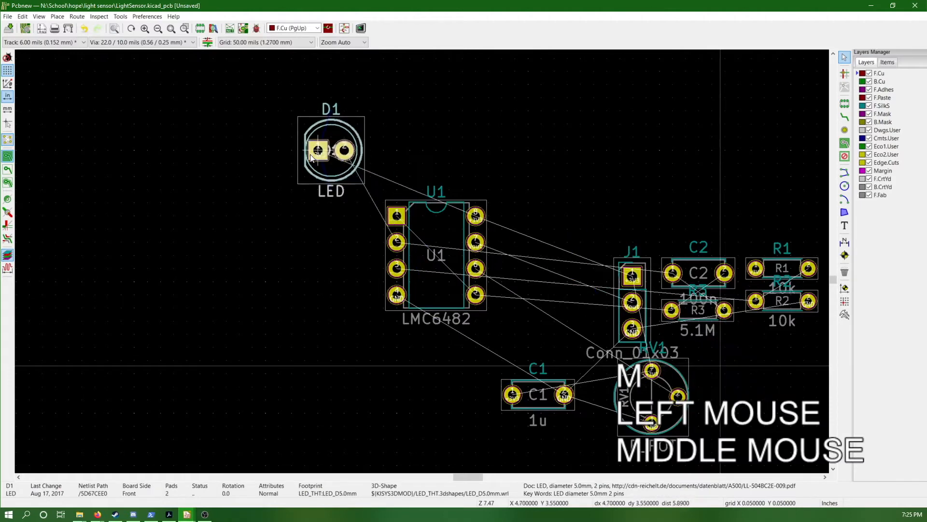
key(r)
key(r)
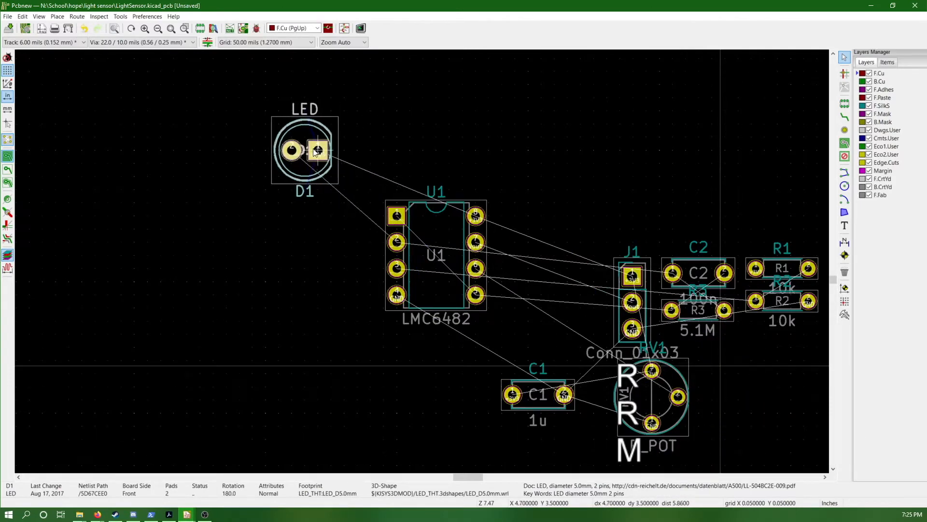
click(314, 152)
Rotate the J1 connector by 90 degrees and place it above and to the right of U1
click(635, 269)
key(m)
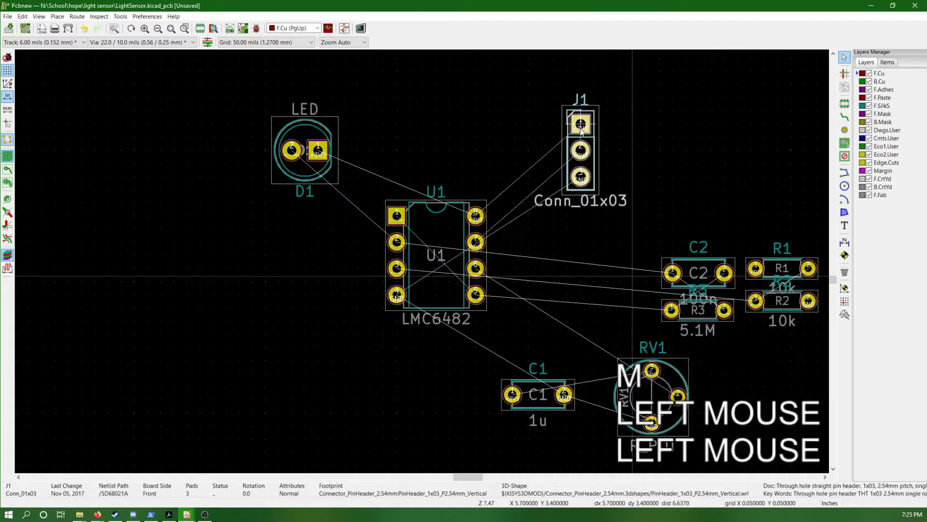
key(r)
click(581, 138)
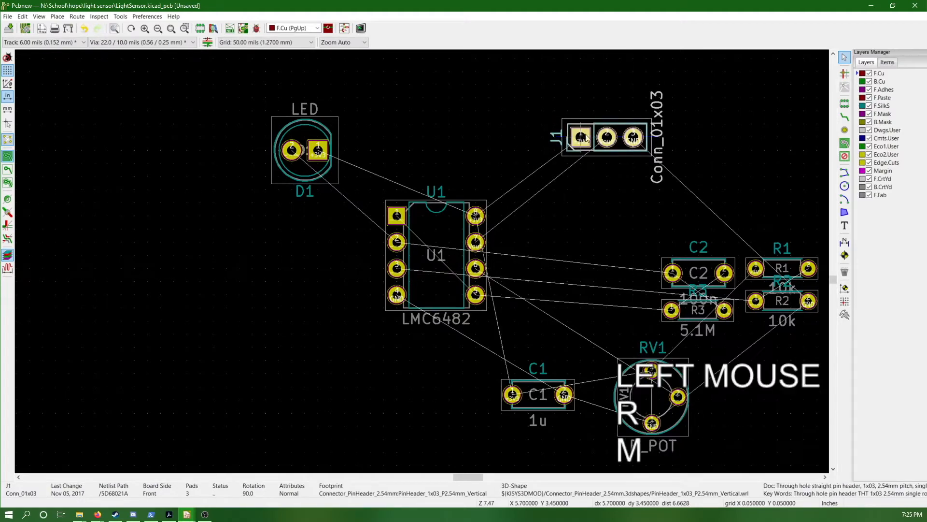
Rotate the RV1 potentiometer by 180 degrees and place it to the right of U1, below J1
click(650, 395)
key(m)
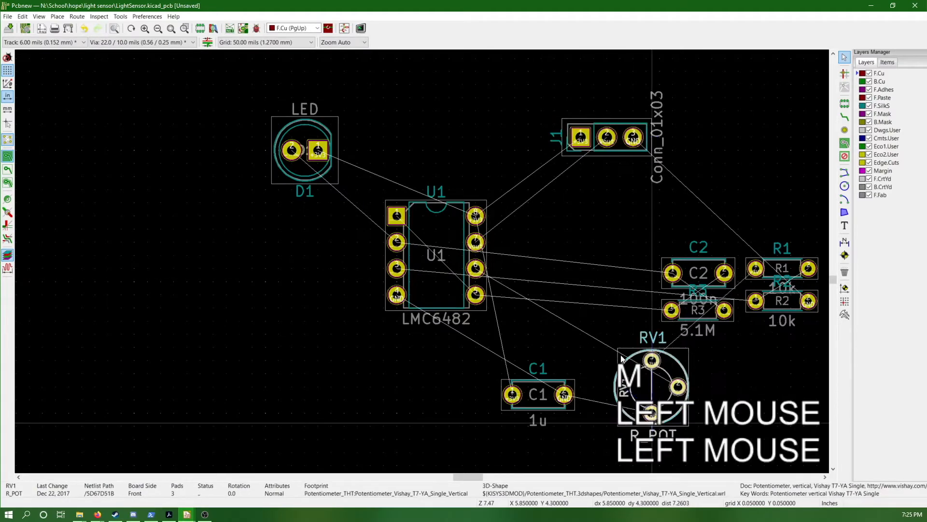
key(r)
key(r)
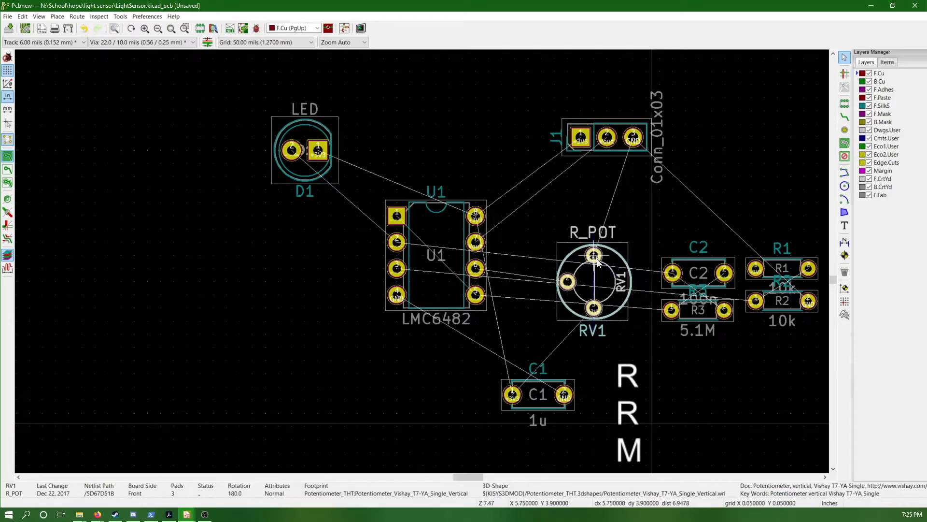
click(591, 261)
Move capacitor C1 directly below J1 so its pads line up with the connector's outer pins
click(542, 393)
click(544, 393)
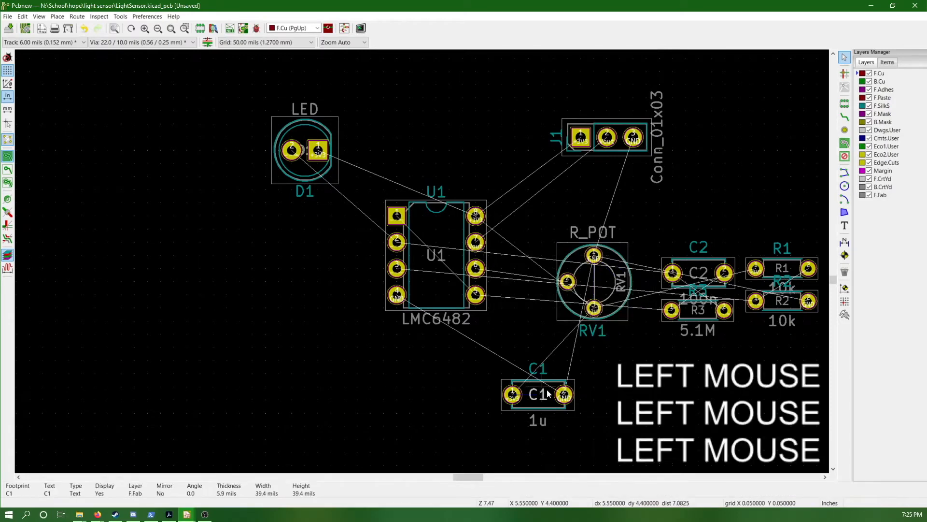
key(m)
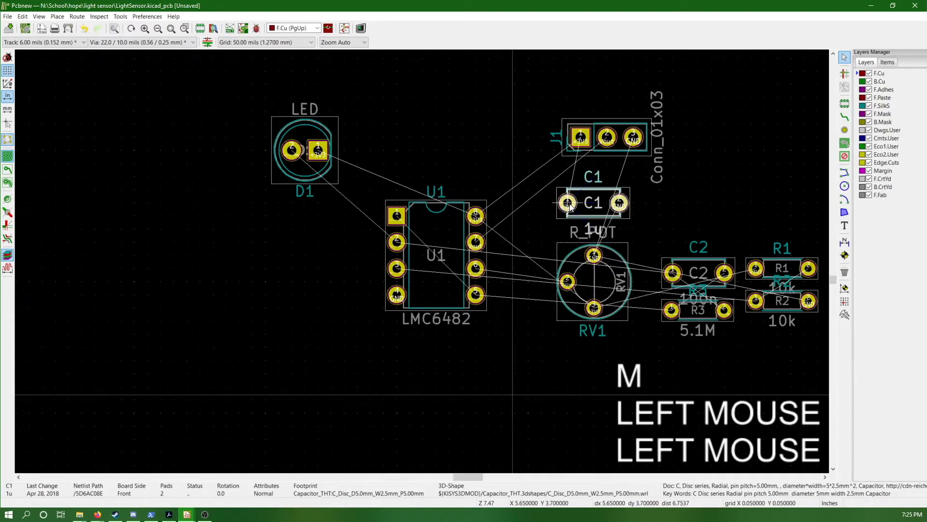
click(578, 192)
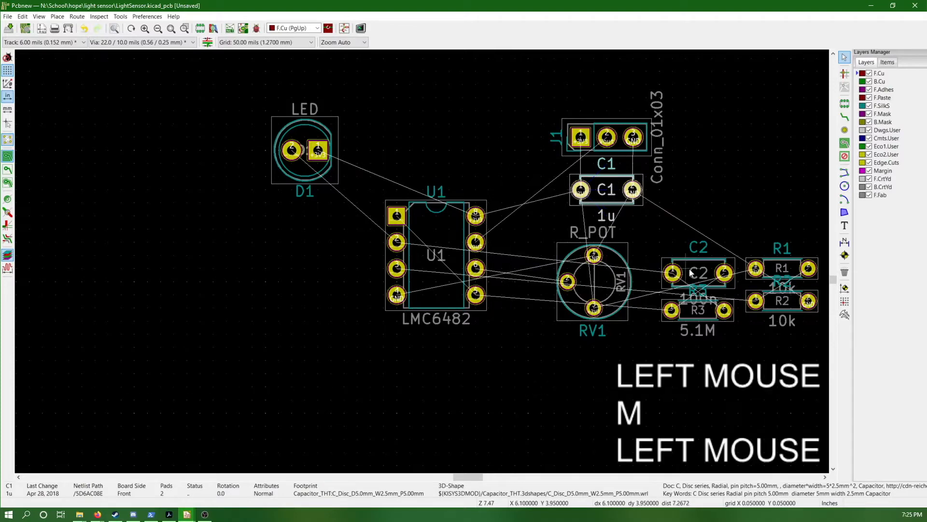
Rotate capacitor C2 by 90 degrees and place it to the left of U1
click(721, 266)
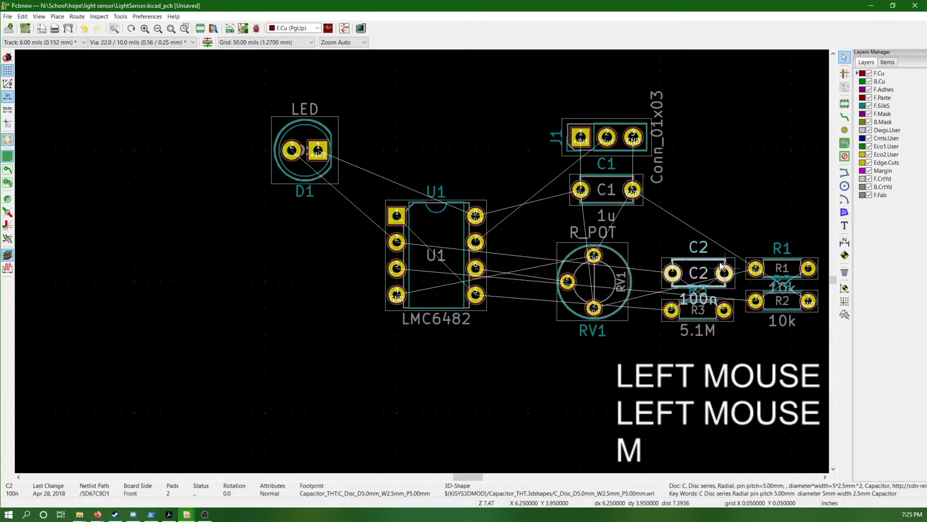
key(m)
key(r)
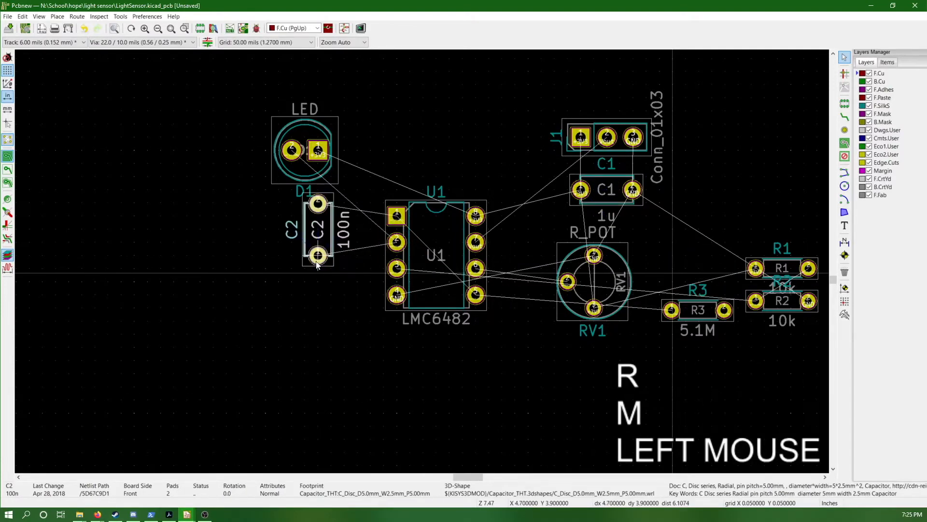
click(332, 288)
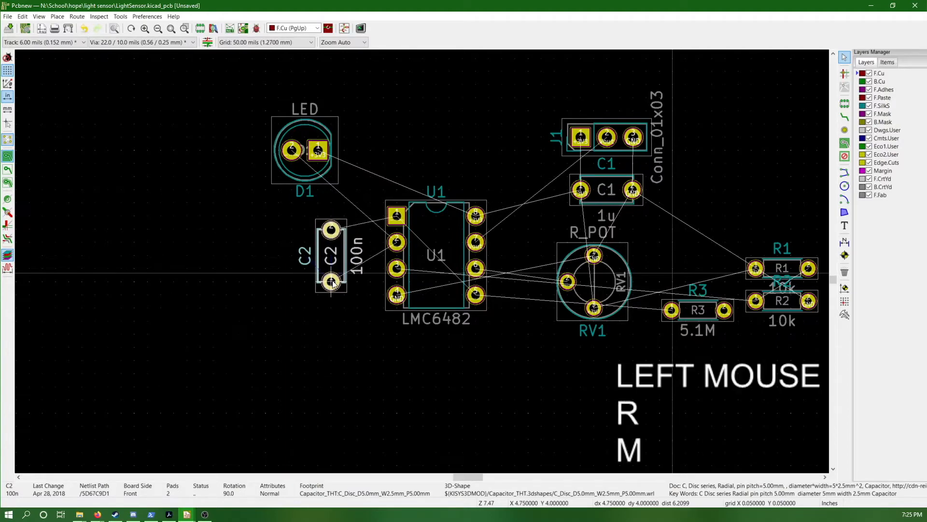
Rotate resistor R3 by 270 degrees and place it upright to the left of C2
click(724, 308)
click(726, 307)
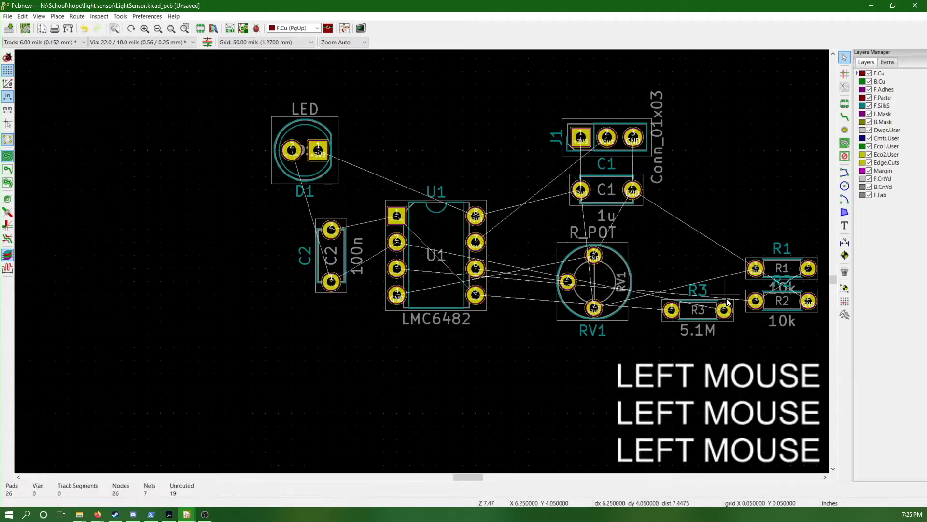
key(m)
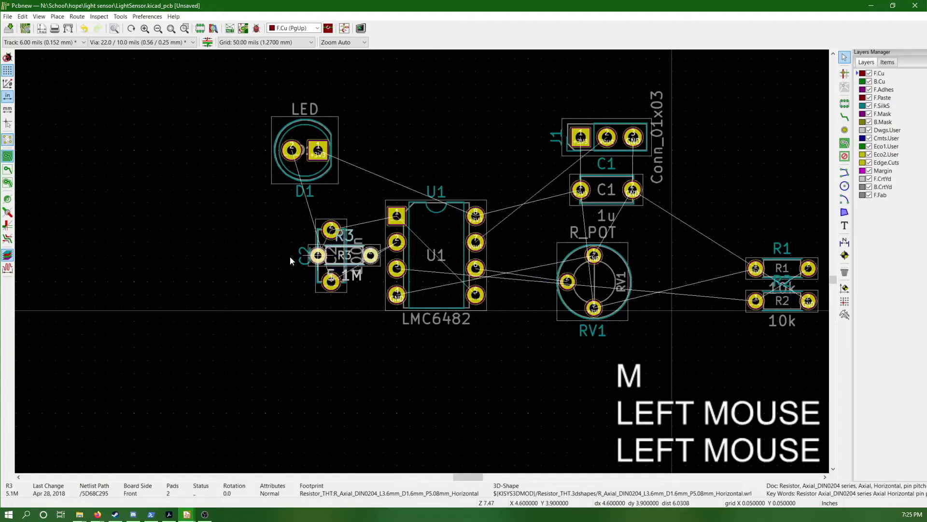
key(r)
key(r)
key(r)
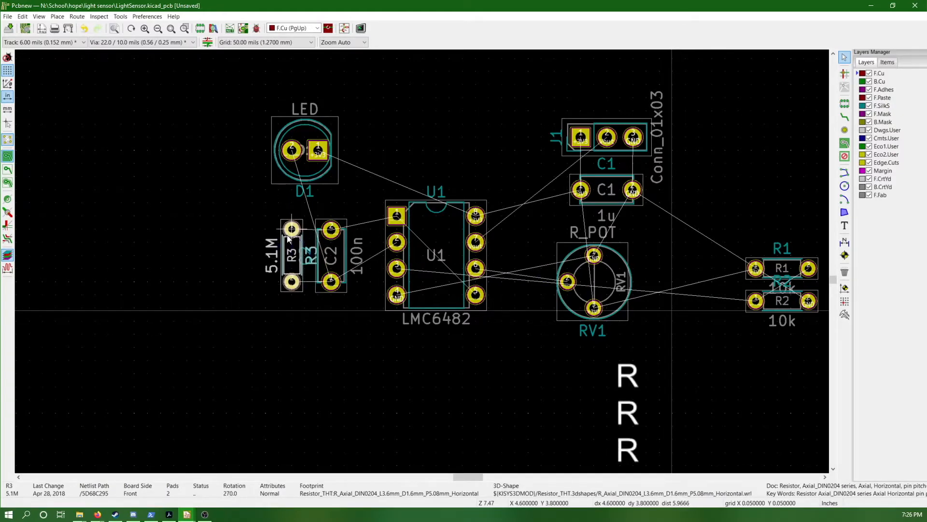
click(275, 233)
Spread C2 and R3 apart by moving C2 50 mils right and R3 50 mils left
drag(225, 212, 360, 315)
key(m)
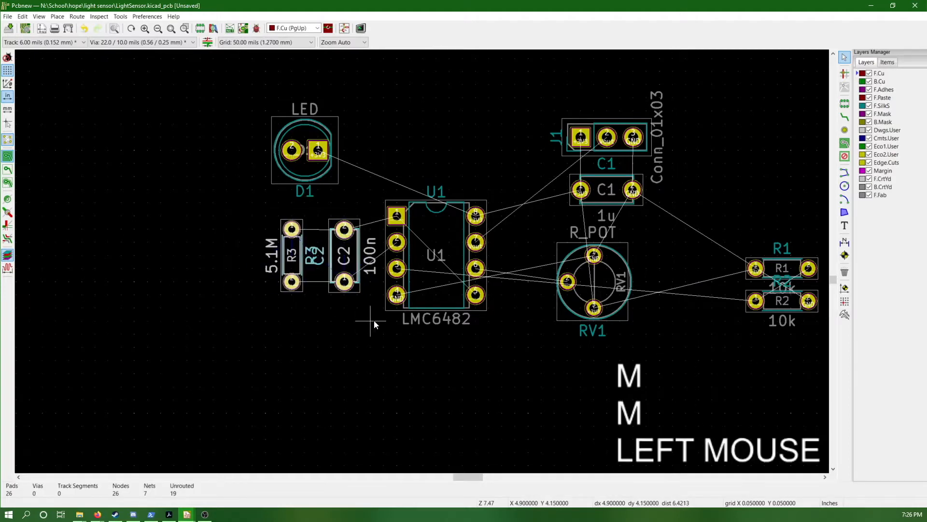
click(374, 320)
click(302, 229)
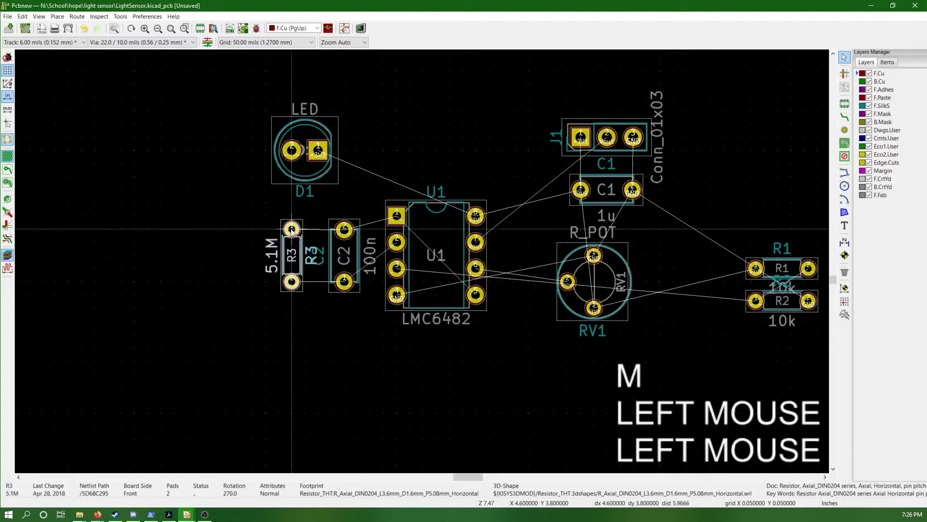
key(m)
click(288, 231)
click(303, 210)
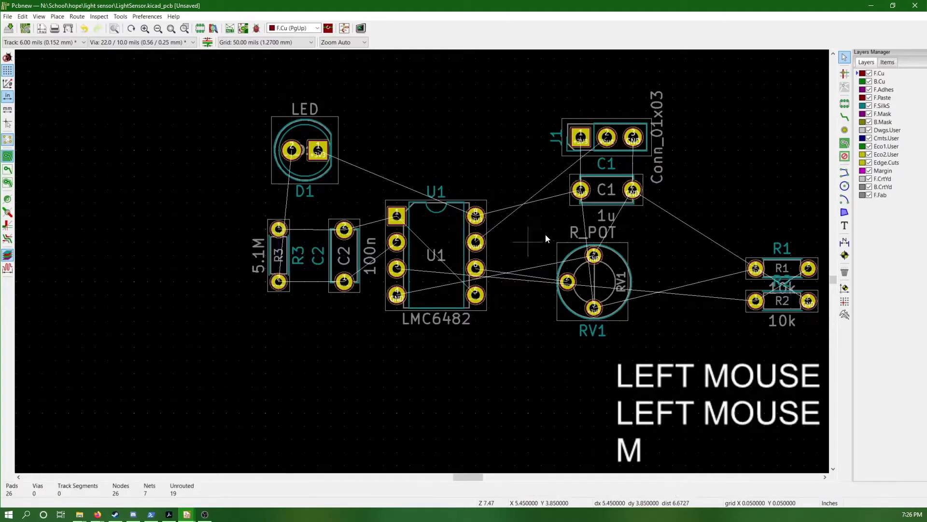
Hide the F.Fab layer
click(869, 195)
click(869, 195)
click(869, 195)
Select resistors R1 and R2 and move them together above U1
drag(724, 234, 830, 339)
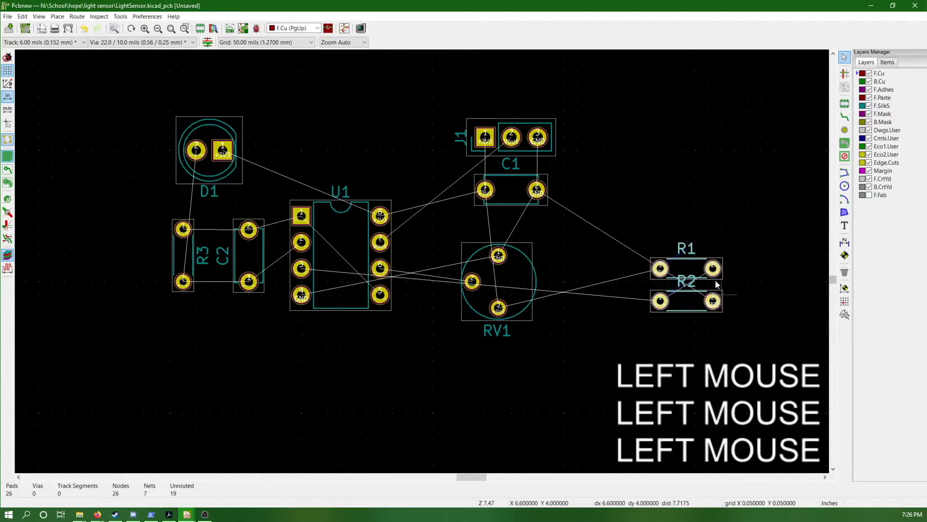
key(m)
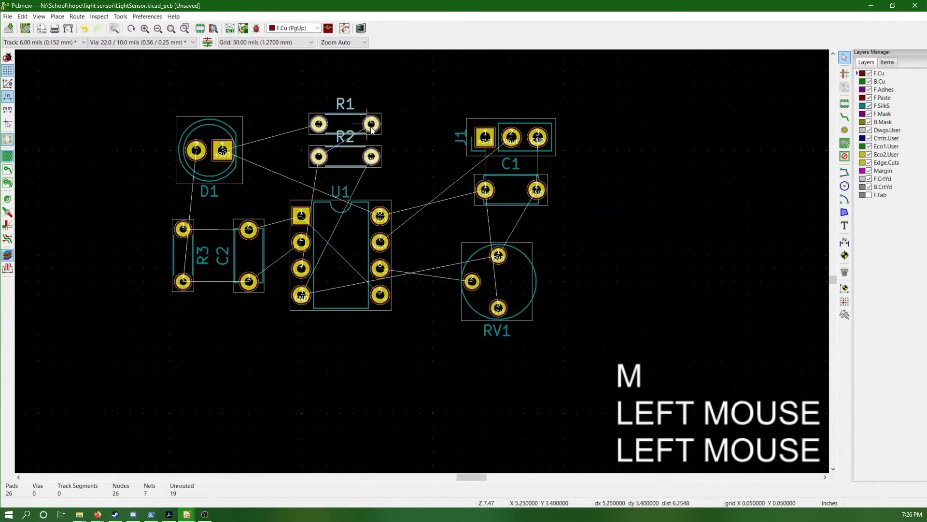
click(373, 130)
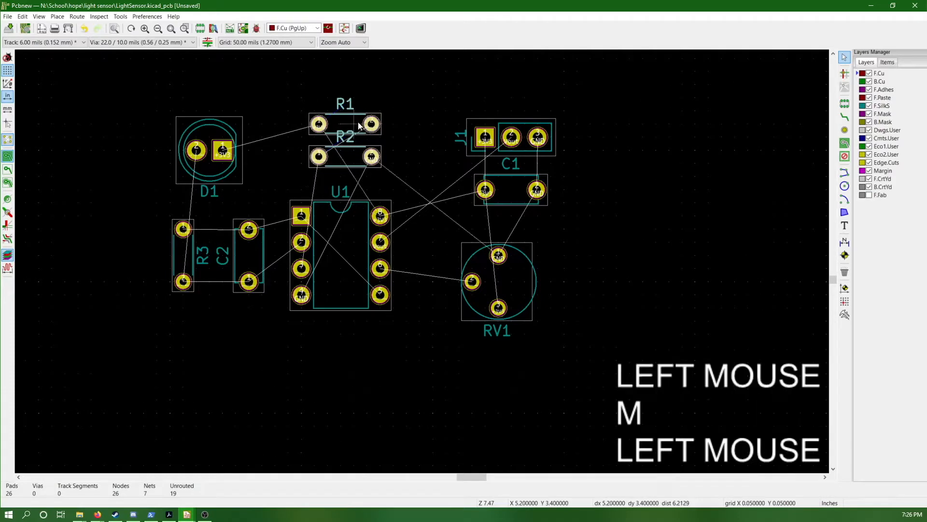
Rotate resistor R1 by 180 degrees and place it slightly higher above R2
click(358, 126)
key(m)
key(m)
key(r)
key(r)
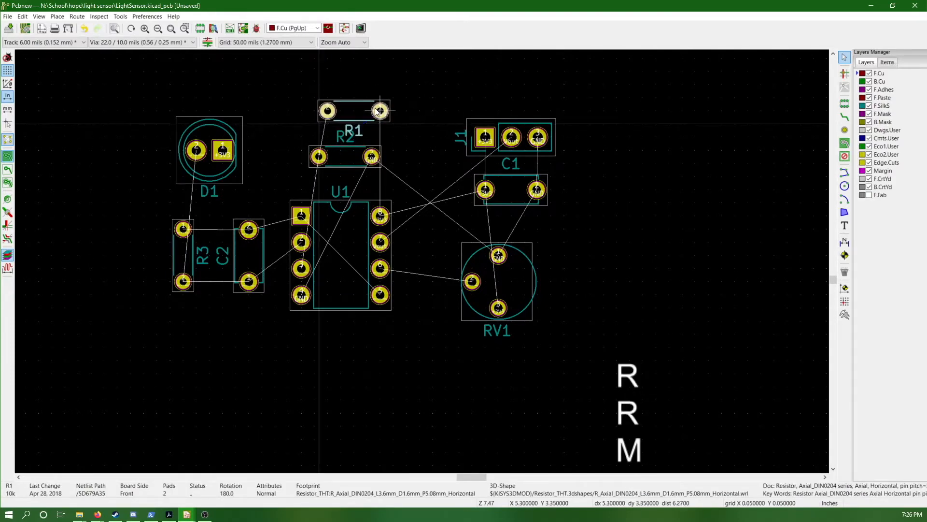
click(380, 111)
Align R2 under R1, then move both resistors together 50 mils left so they are centred above U1
click(374, 157)
key(m)
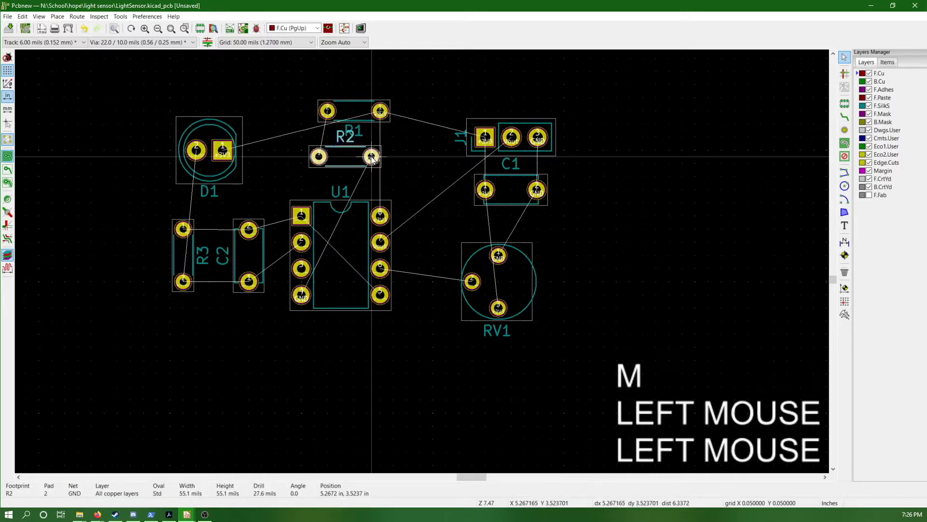
click(379, 170)
drag(292, 94, 398, 176)
key(m)
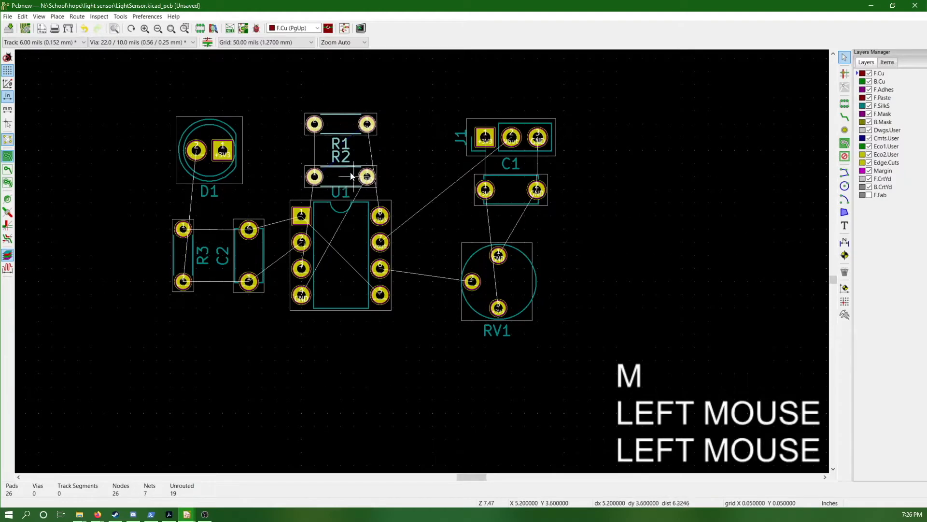
click(353, 167)
Move J1, C1 and RV1 together 150 mils left and 50 mils up, closer to U1
middle_drag(337, 162, 401, 193)
drag(480, 138, 656, 389)
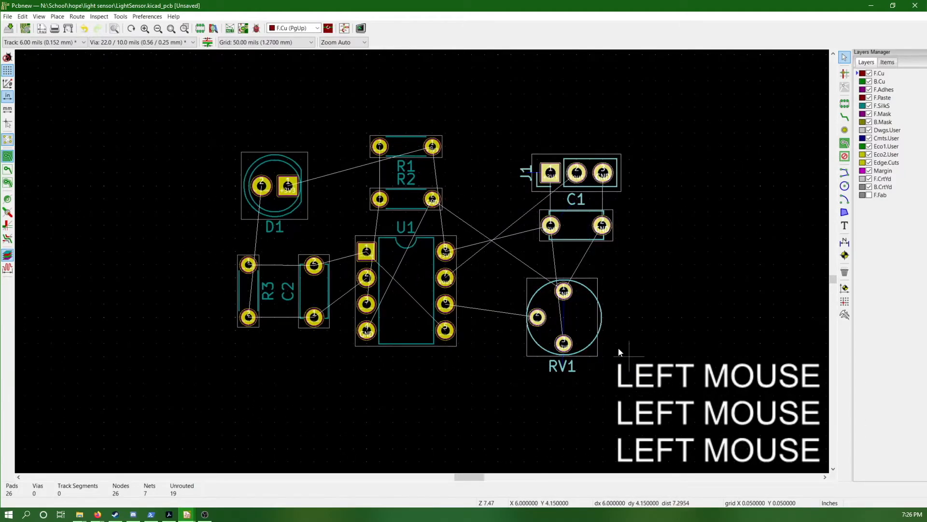
key(m)
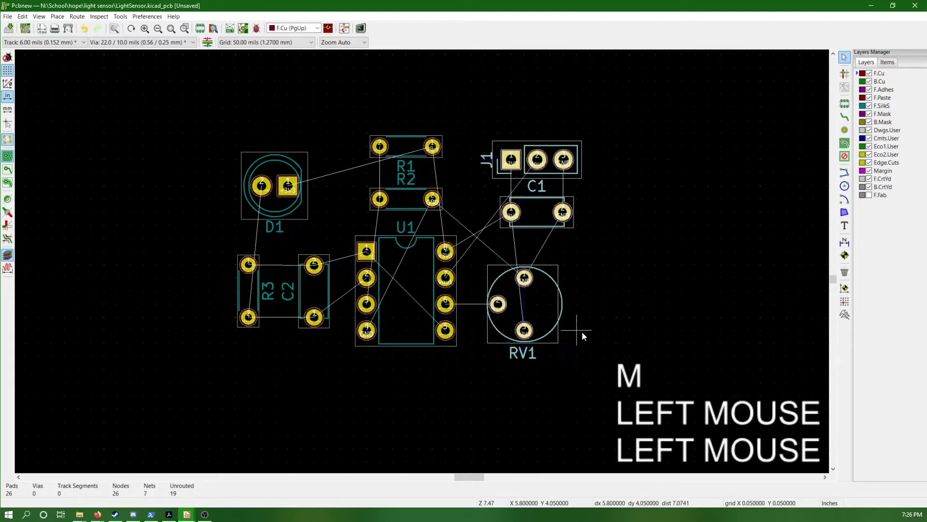
click(584, 330)
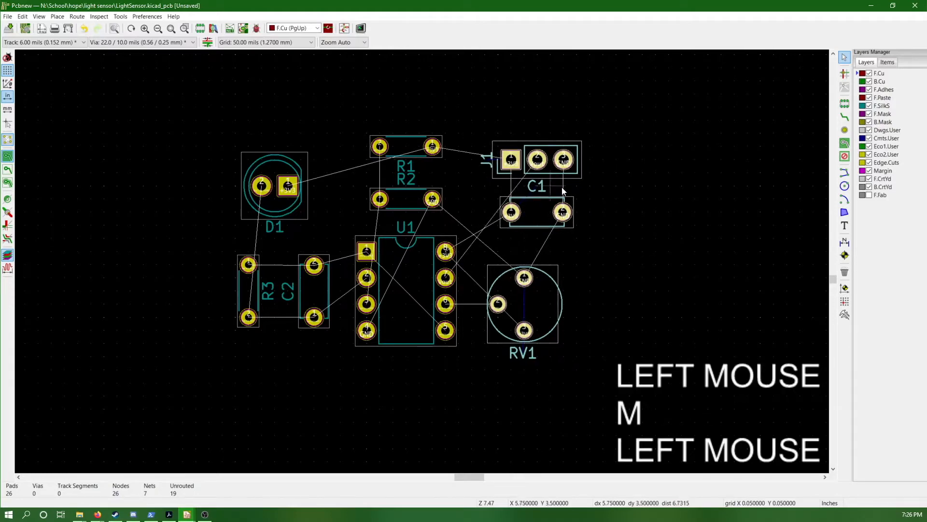
click(689, 153)
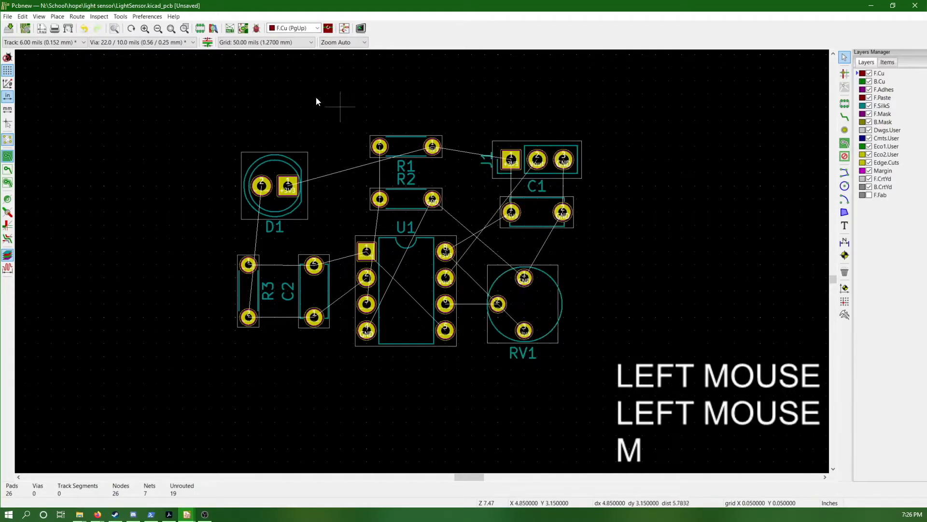
Set the grid to 10 mils and the track width to 10 mils
click(283, 42)
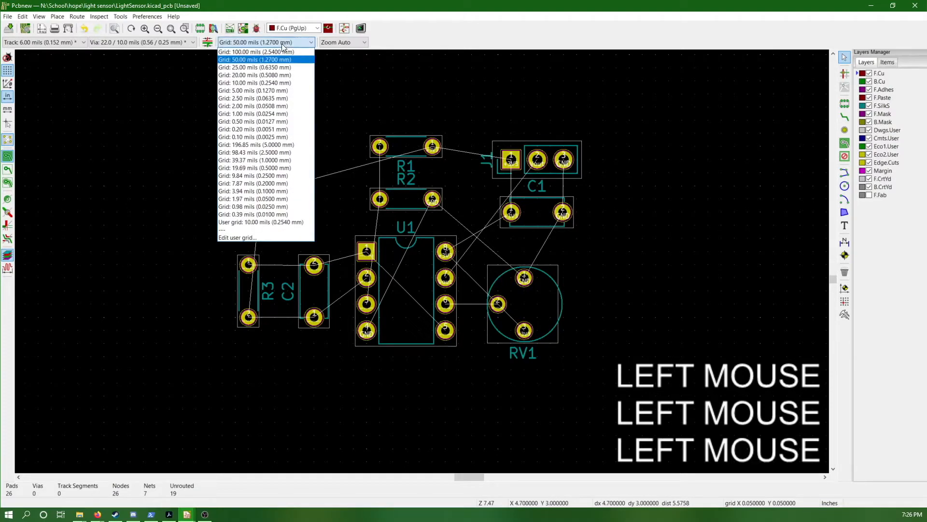
click(269, 83)
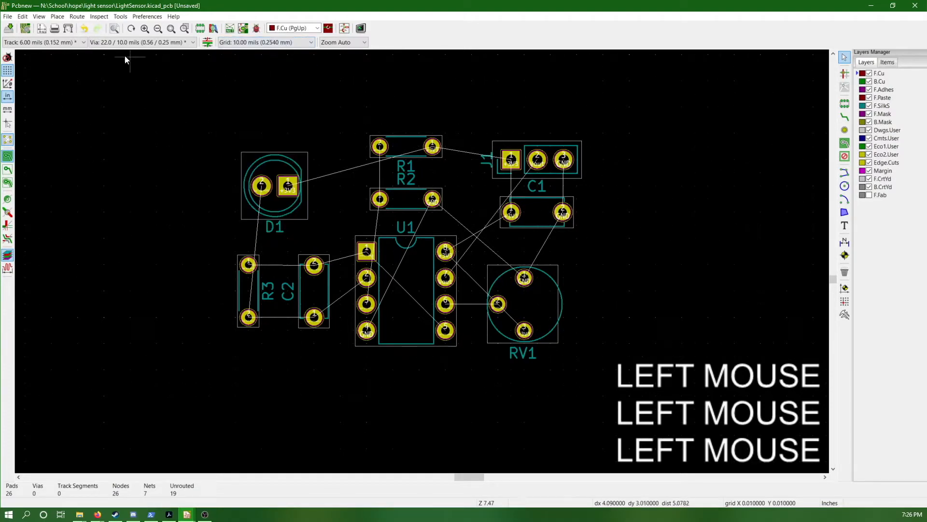
click(67, 42)
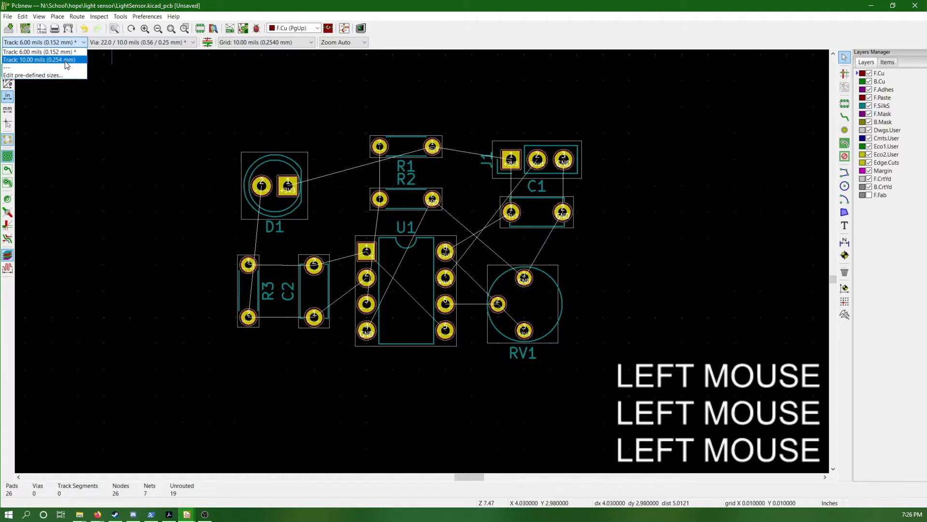
click(66, 60)
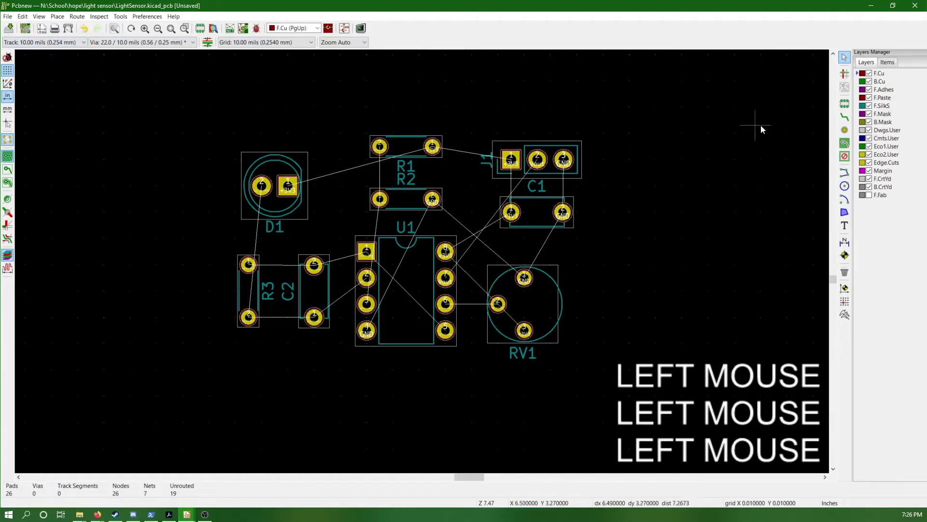
Route an F.Cu track from D1's round pad around the outside of R3 to R3's lower pad
click(844, 116)
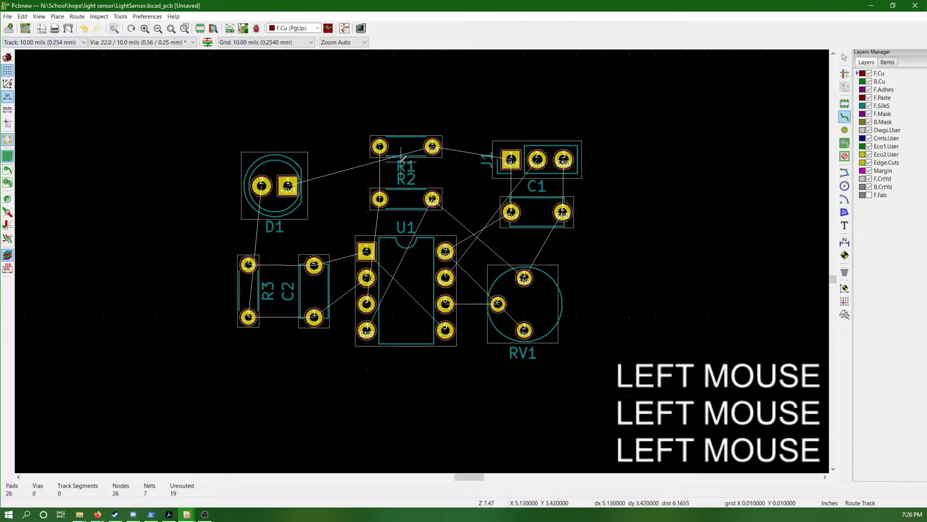
click(263, 185)
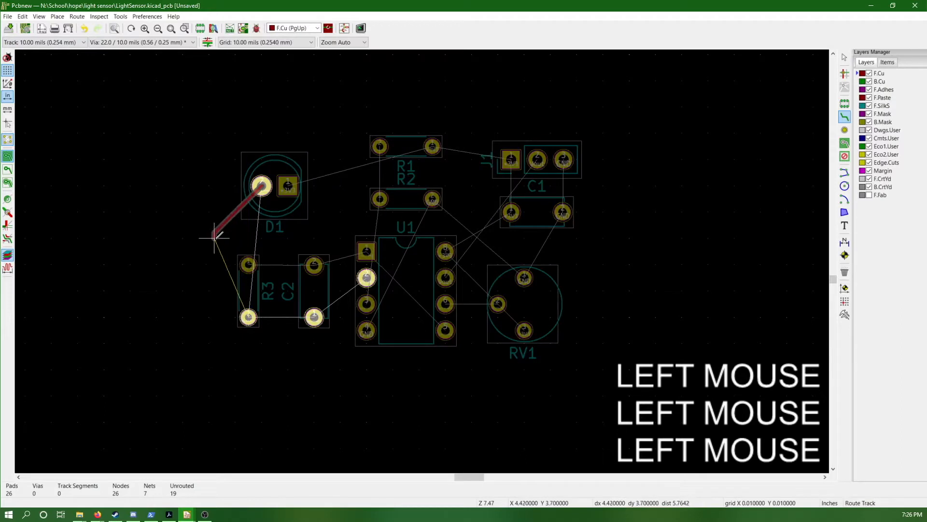
click(218, 290)
click(249, 317)
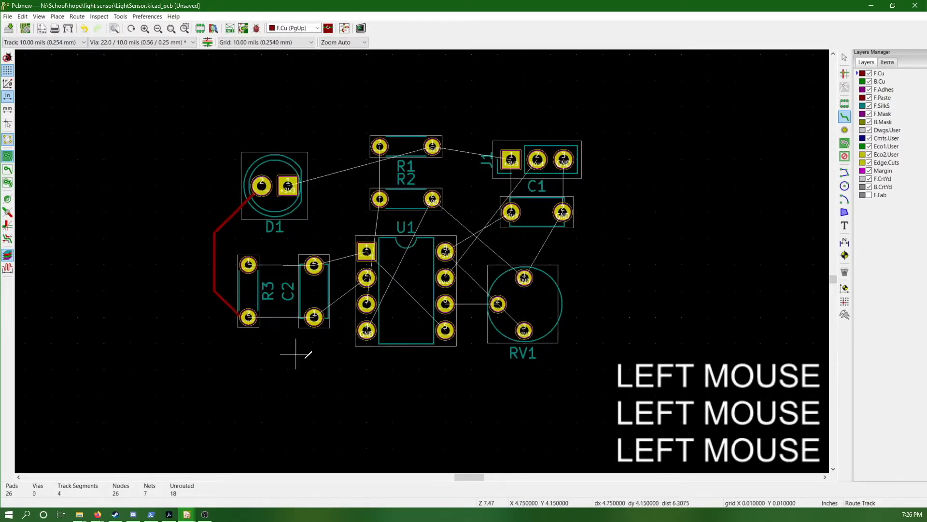
key(Escape)
drag(290, 372, 317, 342)
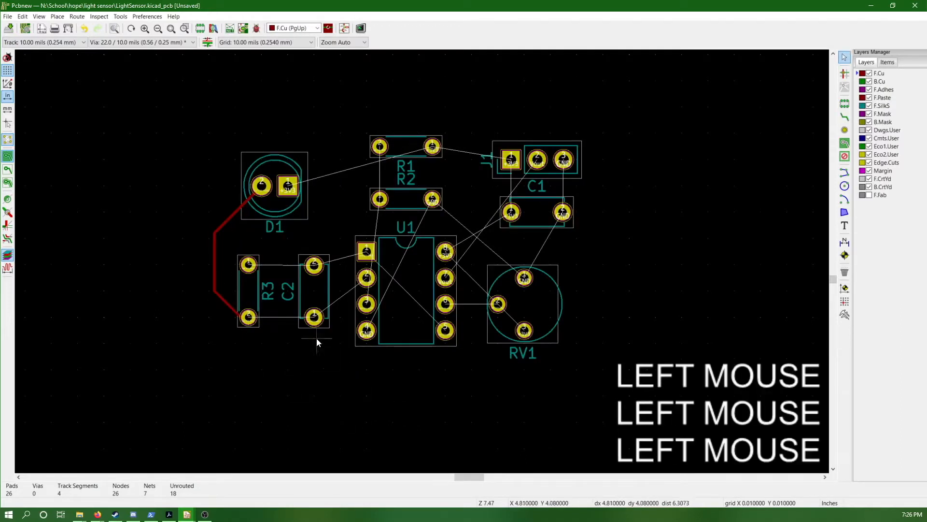
Route R3's lower pad through C2's lower pad to U1's second left-hand pad, and adjust the diagonal segment near C2
key(x)
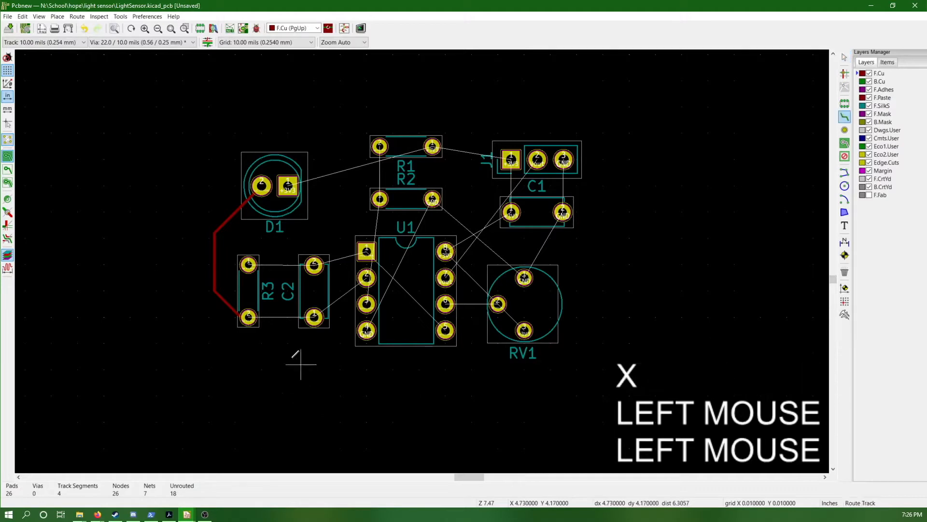
click(248, 318)
click(314, 318)
click(367, 278)
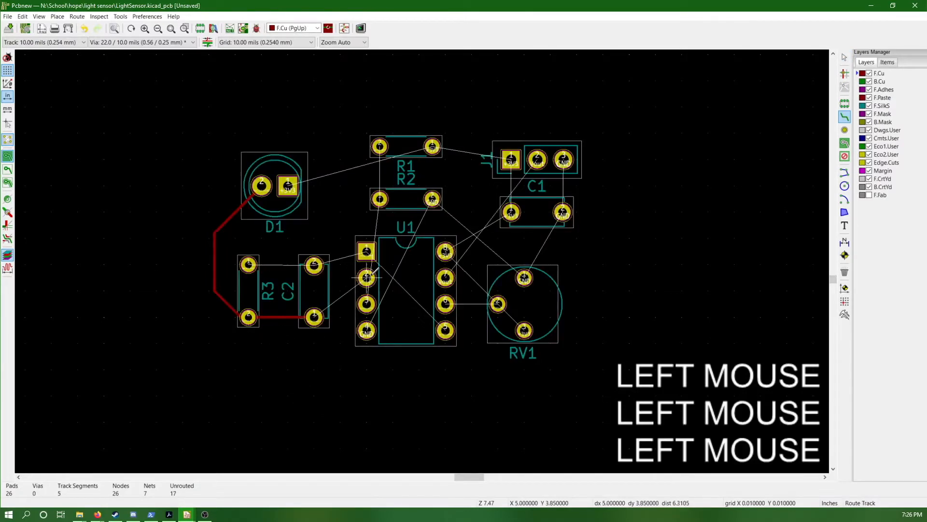
click(314, 317)
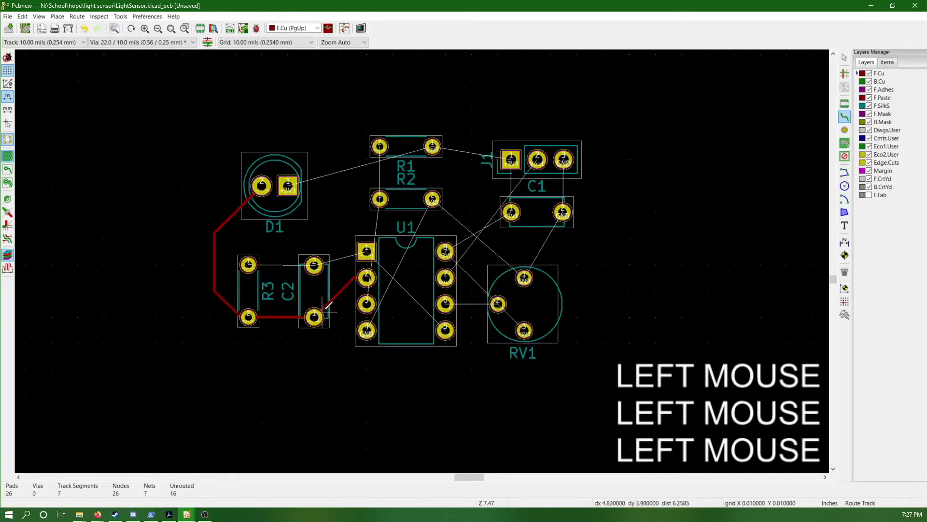
key(d)
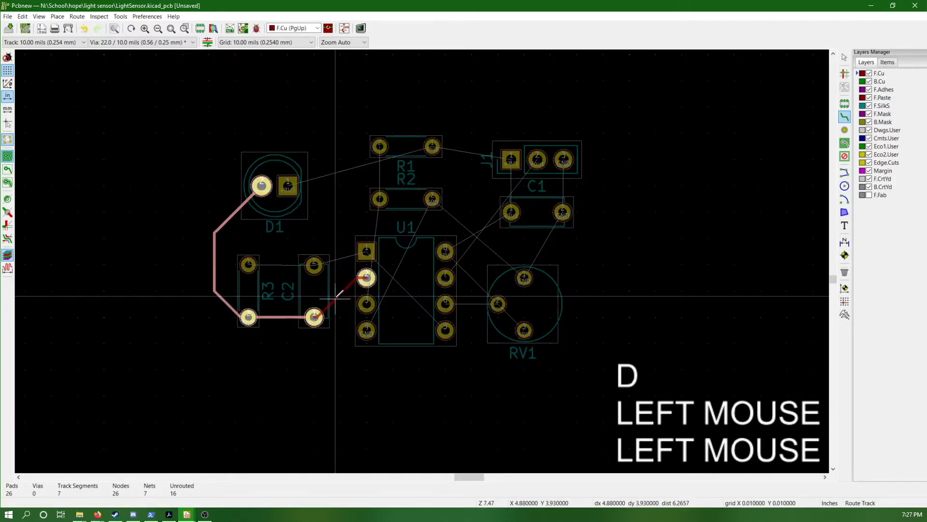
click(344, 297)
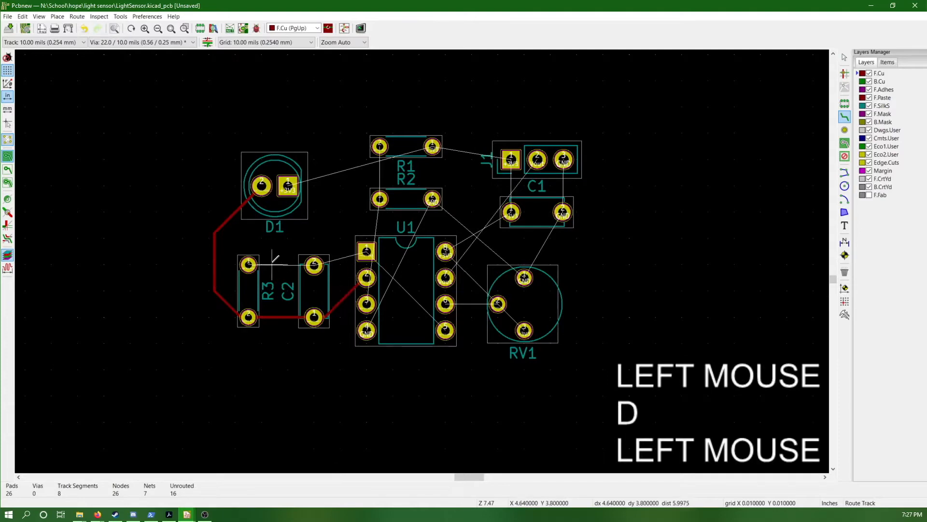
Route R3's upper pad through C2's upper pad to U1's square pad and on to U1's lower-right pad, adjusting the segment beside C2
click(248, 264)
click(314, 264)
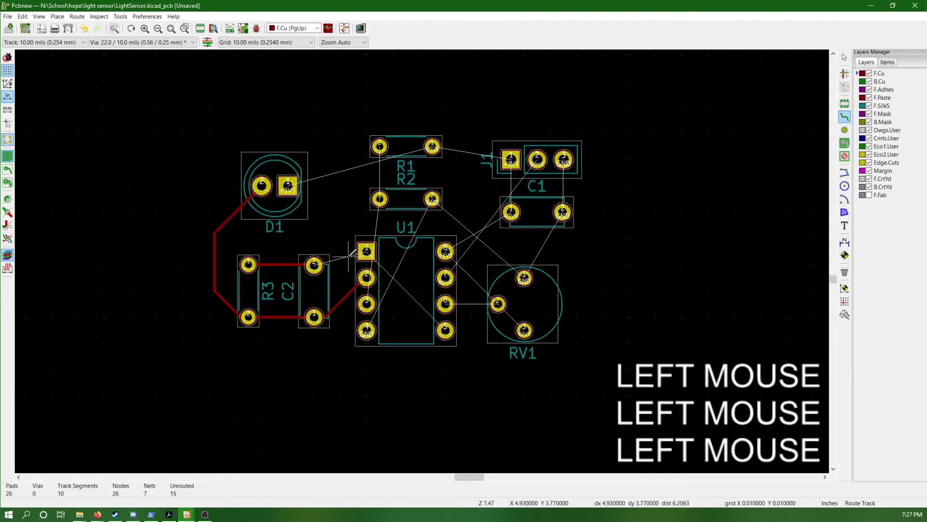
click(367, 250)
click(314, 264)
click(366, 251)
click(445, 330)
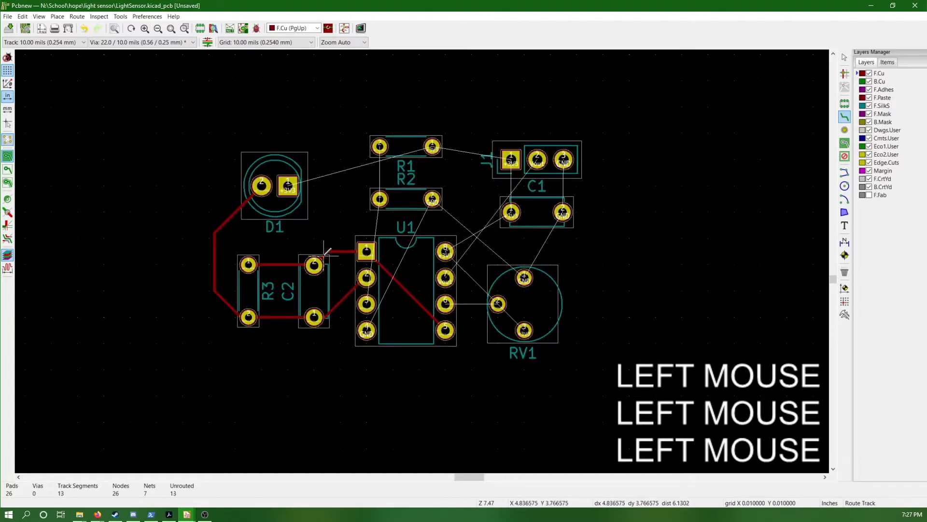
key(d)
click(358, 254)
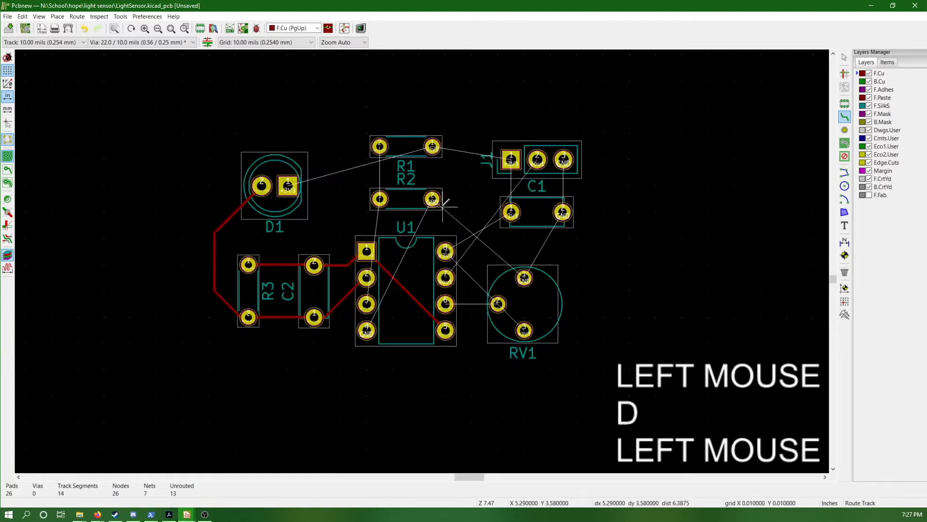
Route tracks between the left pads of R1 and R2 and from R1's right pad to J1's square pad
click(380, 146)
click(380, 199)
click(432, 146)
click(511, 159)
Route D1's square pad to J1's square pad, passing between R2 and U1
click(510, 159)
Route J1's square pad down to C1's left pad and on to U1's upper-right pad
click(511, 212)
click(511, 212)
click(445, 251)
click(432, 146)
key(Escape)
click(288, 186)
click(347, 219)
click(444, 225)
click(511, 160)
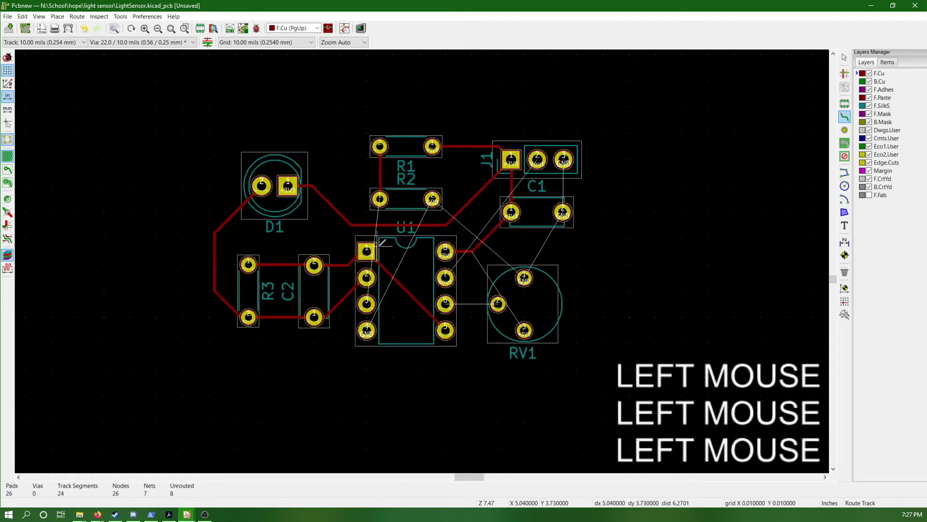
Route R2's left pad around the outside of D1, R3 and C2 to U1's third left-hand pad
click(379, 199)
click(260, 155)
click(198, 293)
click(331, 341)
click(366, 304)
Route RV1's left pad to U1's third right-hand pad, and U1's second right-hand pad to J1's middle pad
click(497, 303)
click(445, 304)
click(445, 278)
click(537, 159)
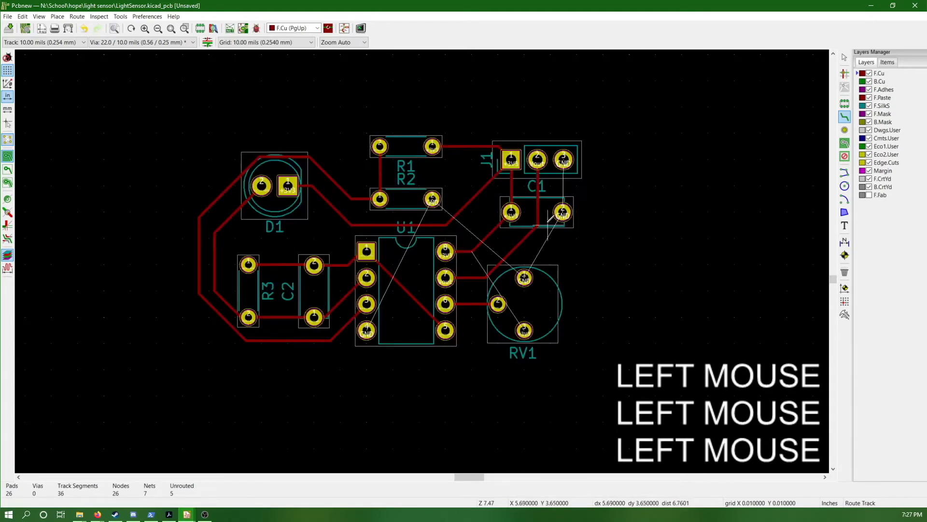
key(d)
click(538, 185)
Route RV1's lower pad around the outside of C1 and over the top of J1 to J1's square pad
click(524, 331)
click(590, 264)
click(582, 144)
click(531, 136)
click(511, 159)
key(Escape)
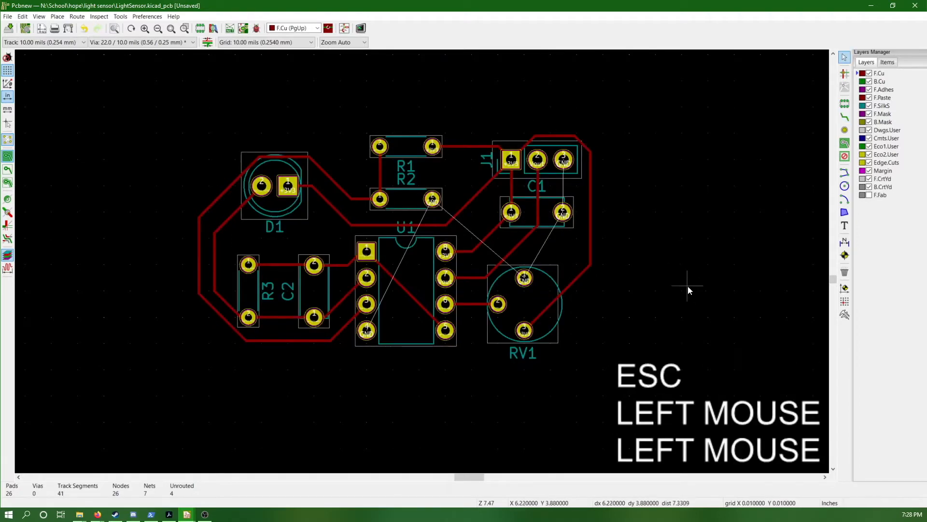
Try routing from R2's right GND pad with a via that continues the track on B.Cu
key(v)
click(432, 198)
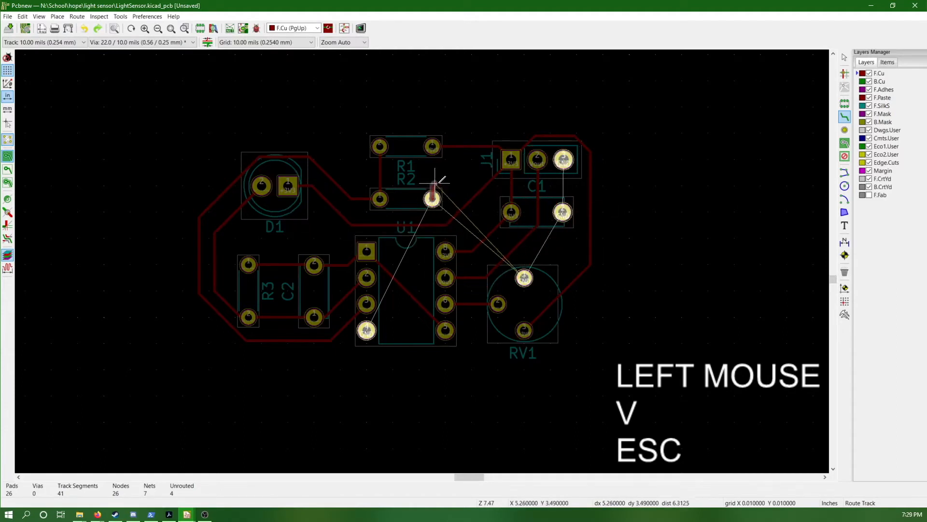
key(v)
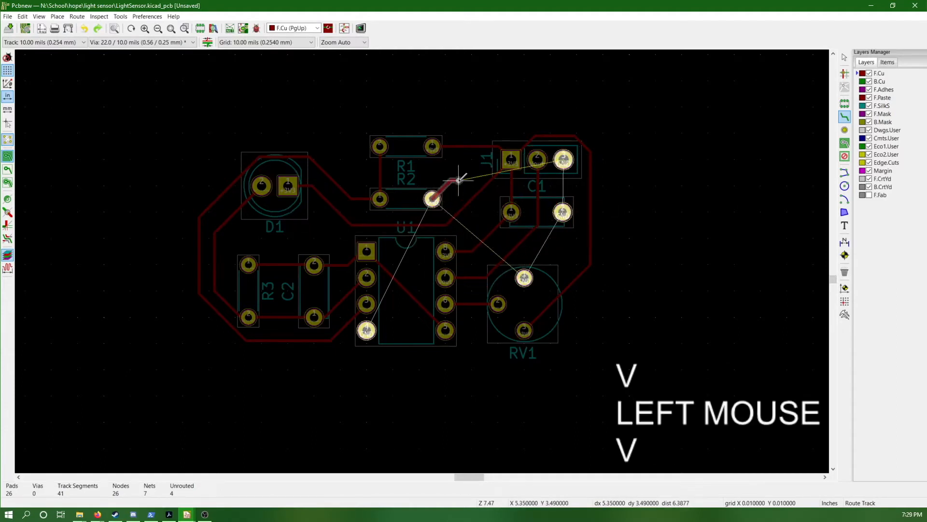
click(456, 180)
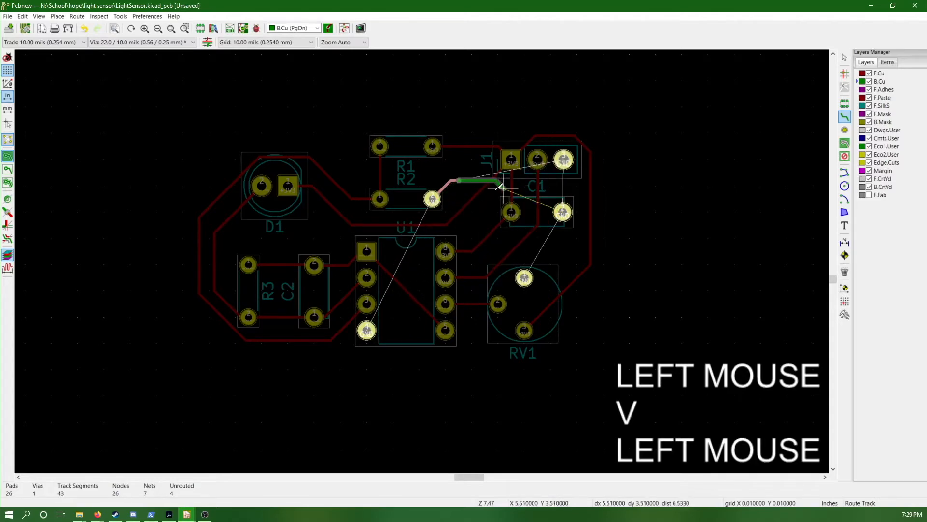
Cancel the route in progress and undo the via with its track from R2's GND pad
key(Escape)
key(Escape)
key(Escape)
key(ctrl)
key(ctrl+z)
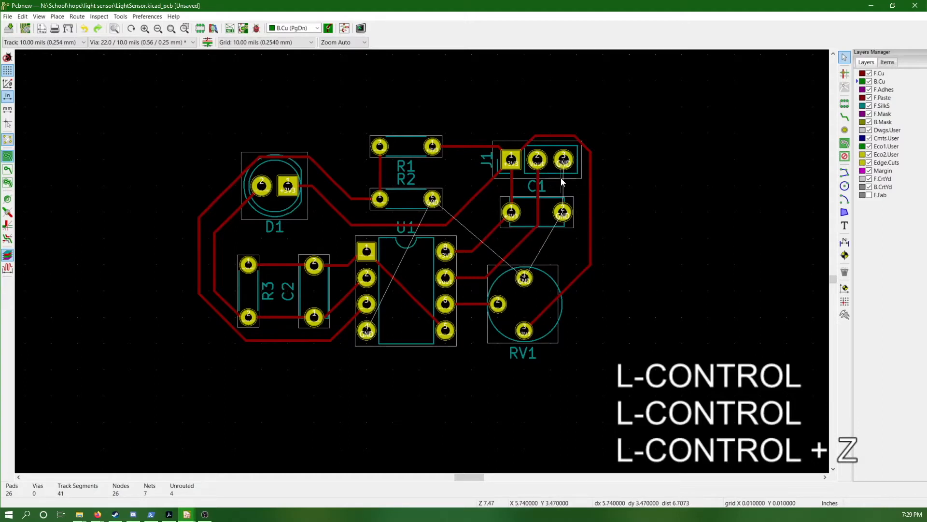
Set the grid to 50 mils and start a GND copper zone on B.Cu with its outline constrained to H, V and 45 degrees
click(277, 45)
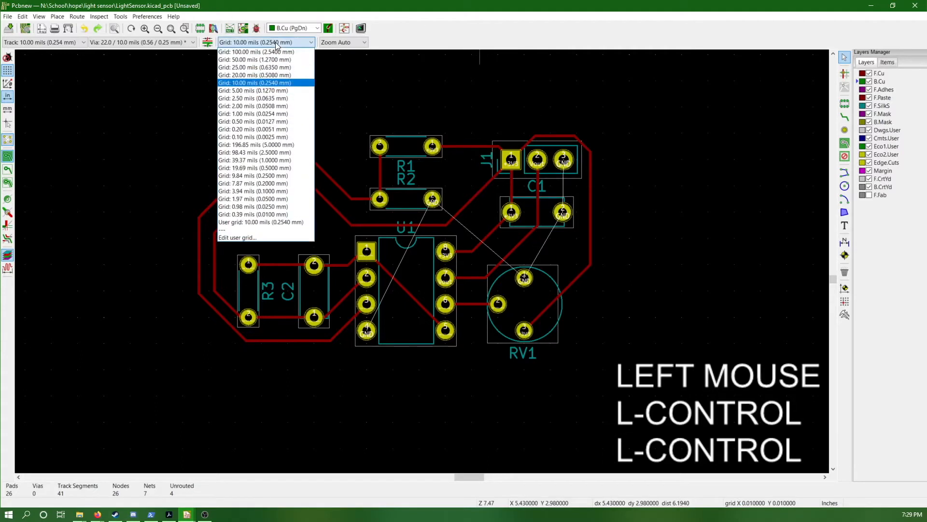
click(289, 62)
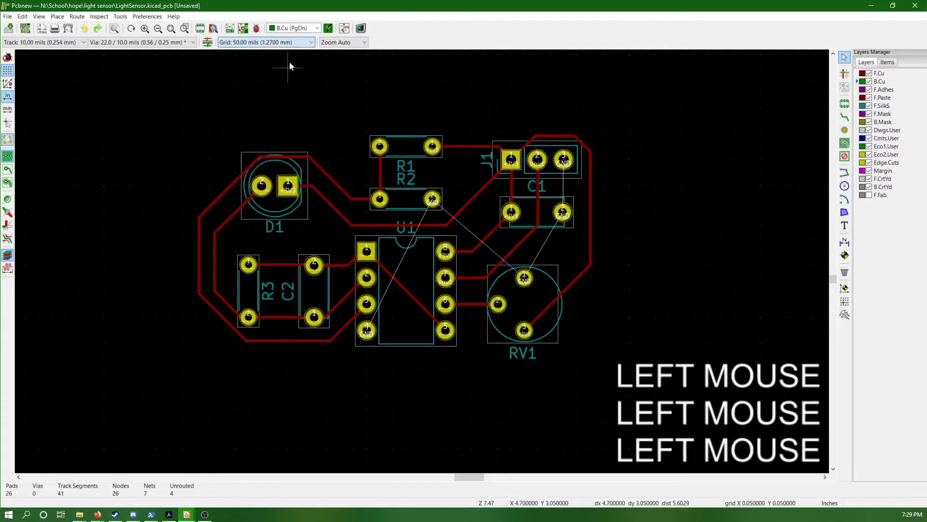
click(845, 143)
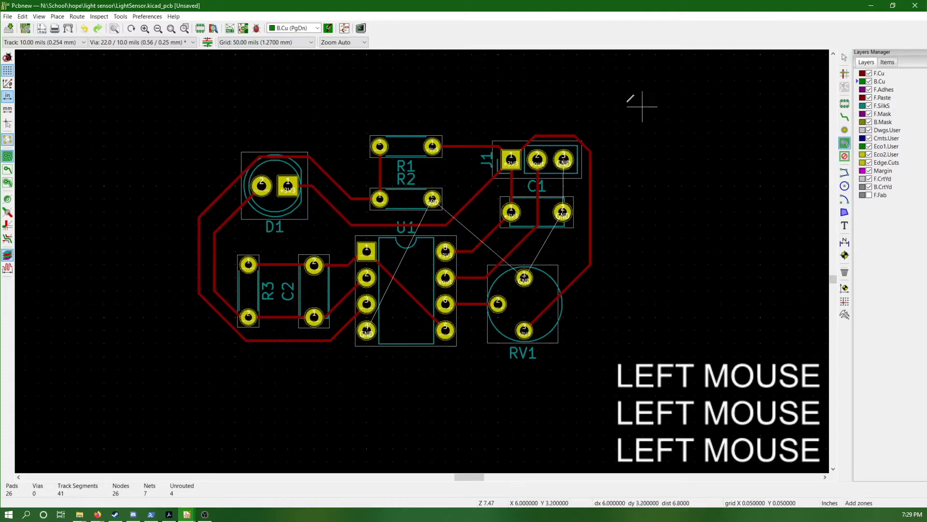
click(603, 119)
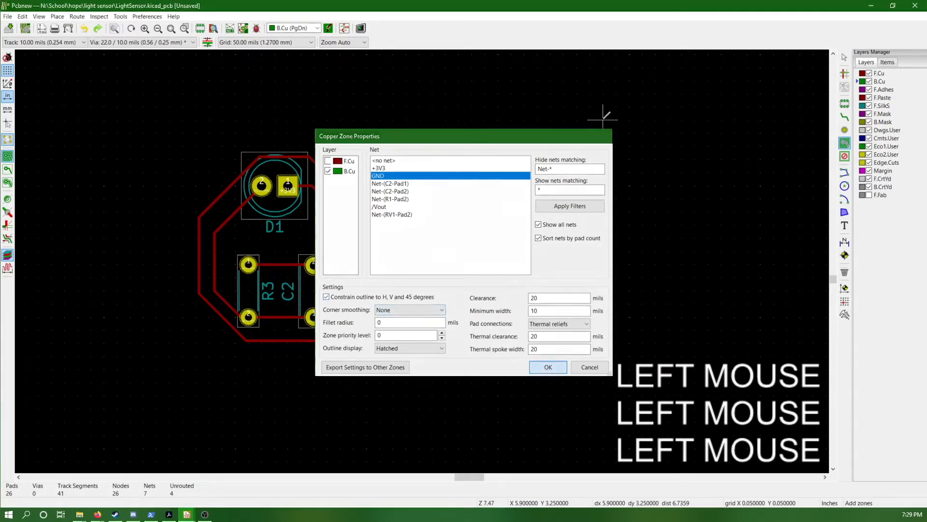
click(537, 368)
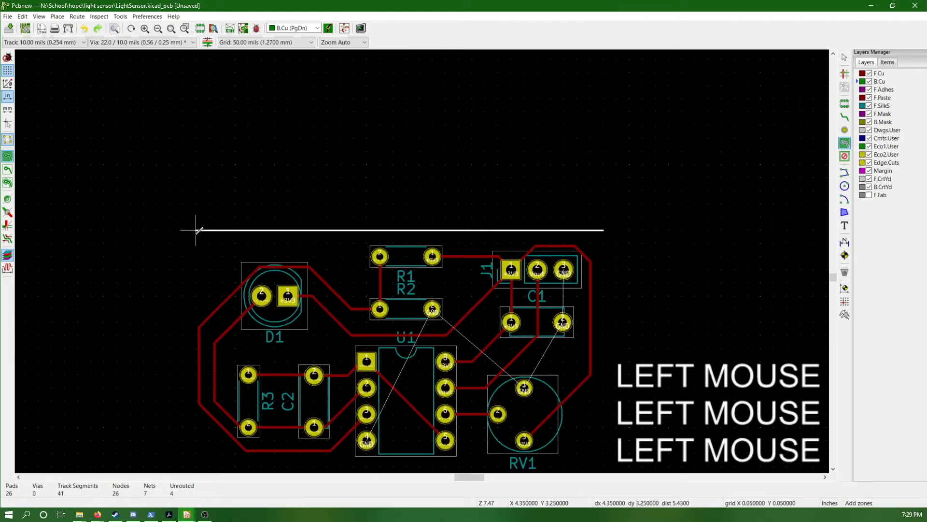
Outline the B.Cu zone as a rectangle enclosing all footprints and tracks, and close it to finish the zone
click(196, 230)
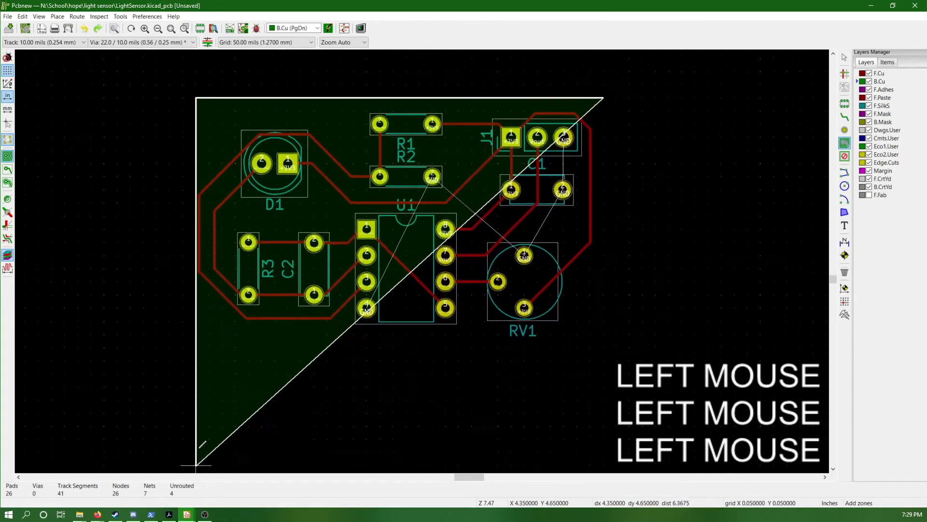
click(196, 339)
click(603, 339)
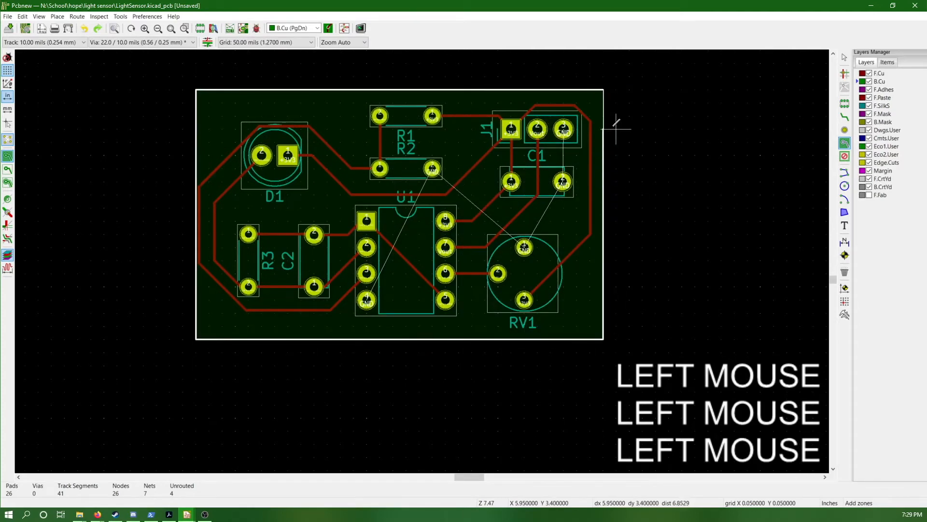
double_click(604, 89)
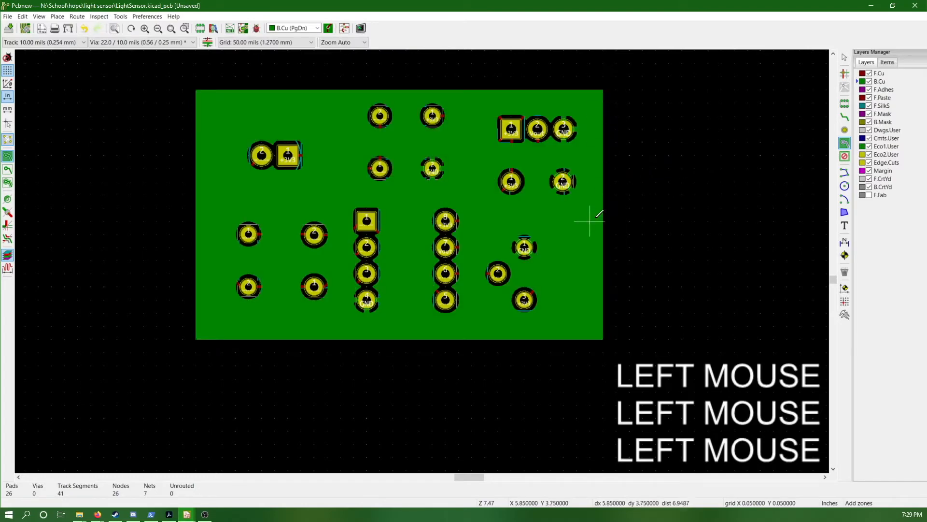
key(Escape)
key(Escape)
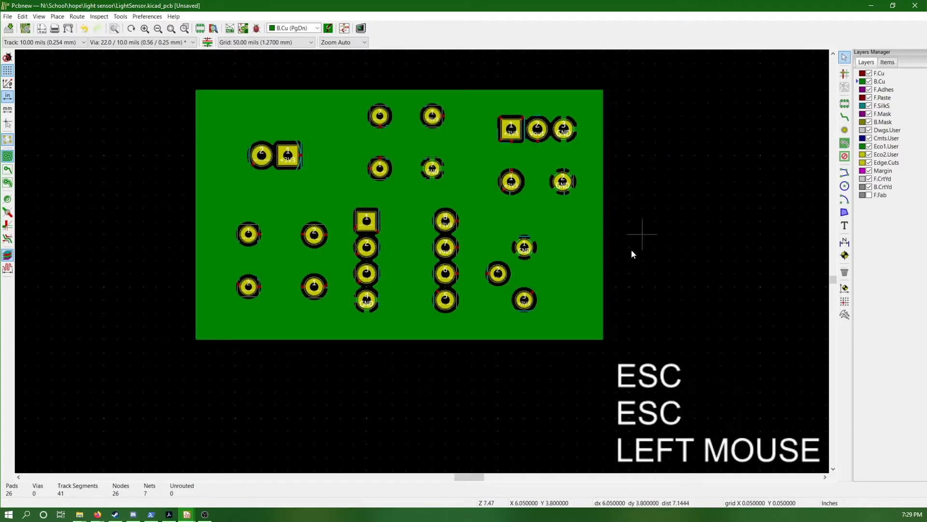
Toggle the visibility of B.Cu to inspect the board, and display the copper zones as outlines only
click(870, 82)
click(870, 82)
click(871, 82)
click(870, 82)
click(870, 83)
click(870, 82)
click(870, 82)
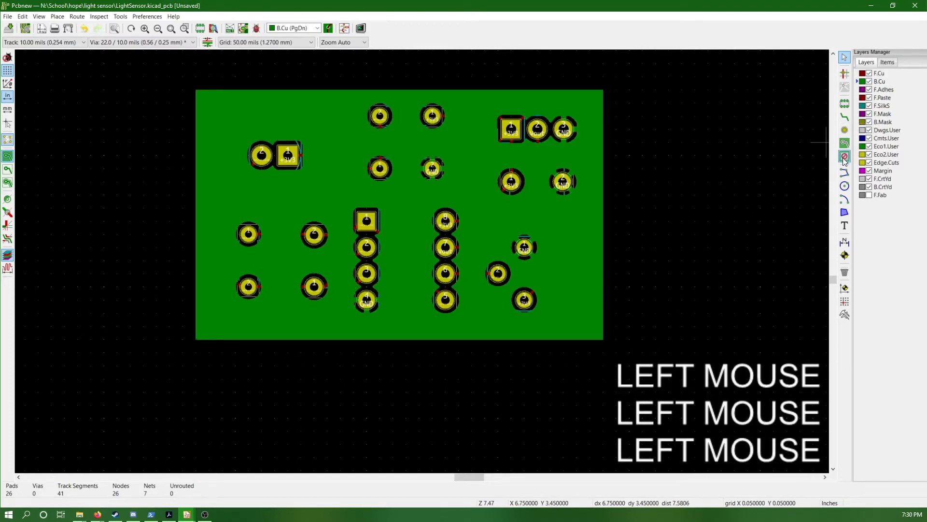
key(Escape)
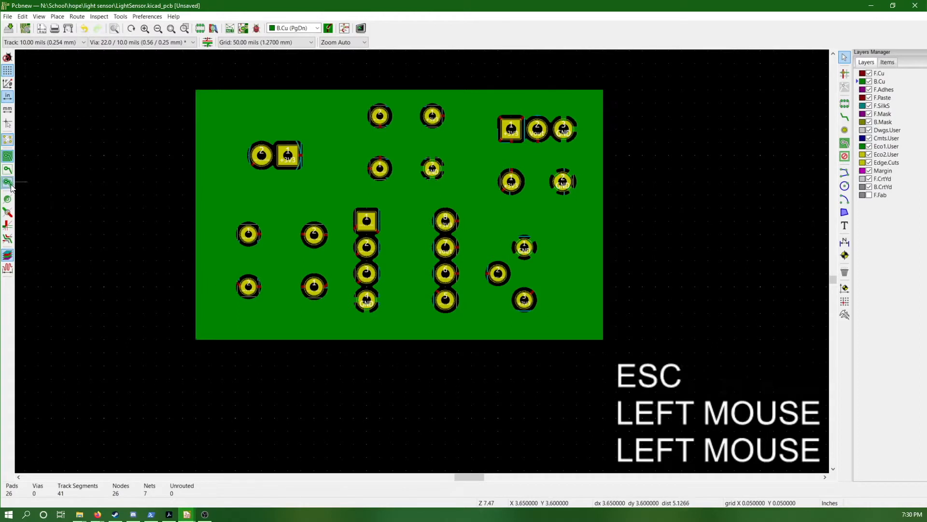
click(8, 172)
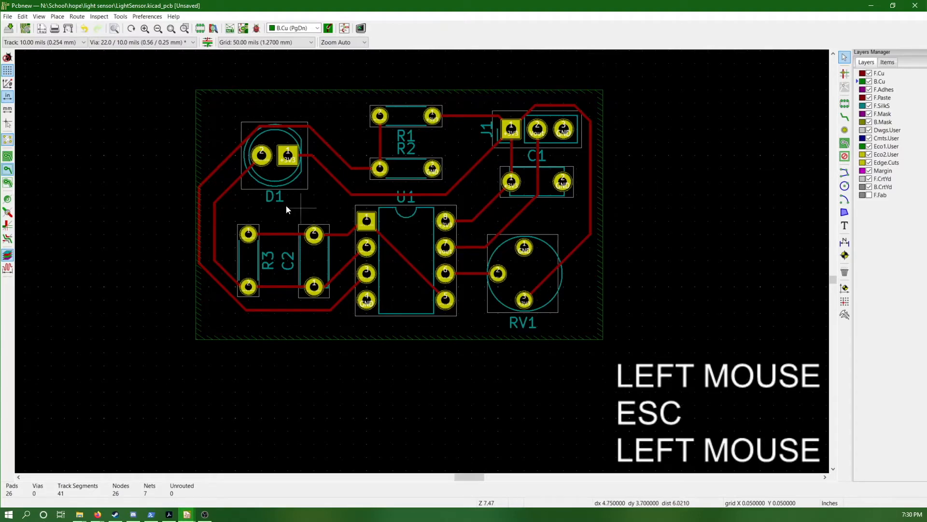
Try to drag the outermost vertical track near D1 and R3 inward from the zone's edge
click(201, 207)
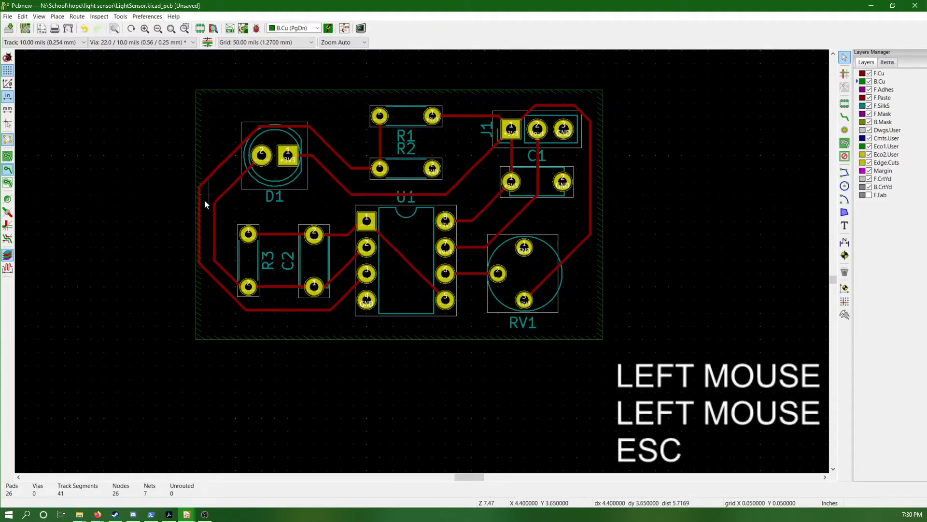
key(Escape)
key(d)
click(201, 209)
key(d)
key(d)
Make F.Cu the active layer and retry dragging the outermost vertical track beside D1 and R3
click(883, 75)
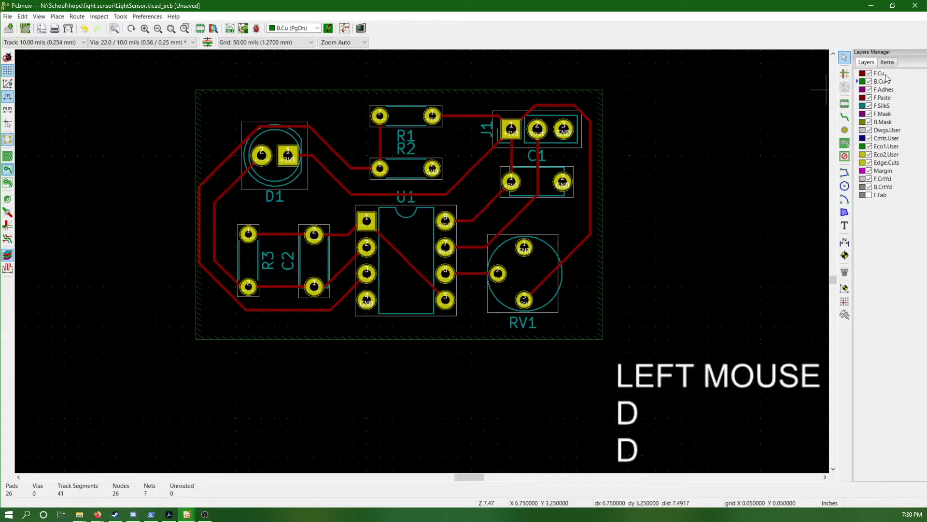
click(881, 75)
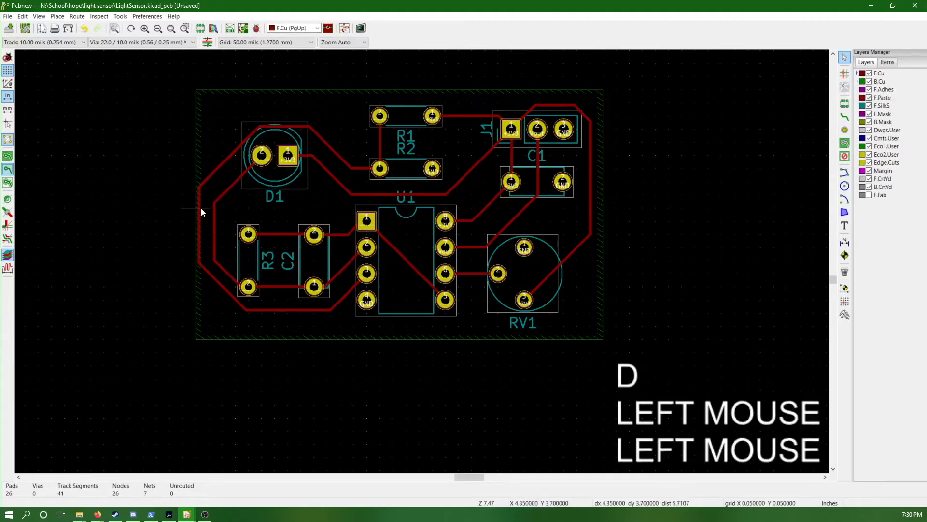
key(d)
click(198, 191)
Set the grid to 10 mils and drag the upper part of the outermost vertical track about 30 mils inward from the zone's edge
scroll(191, 197, up, 3)
middle_drag(598, 282, 498, 256)
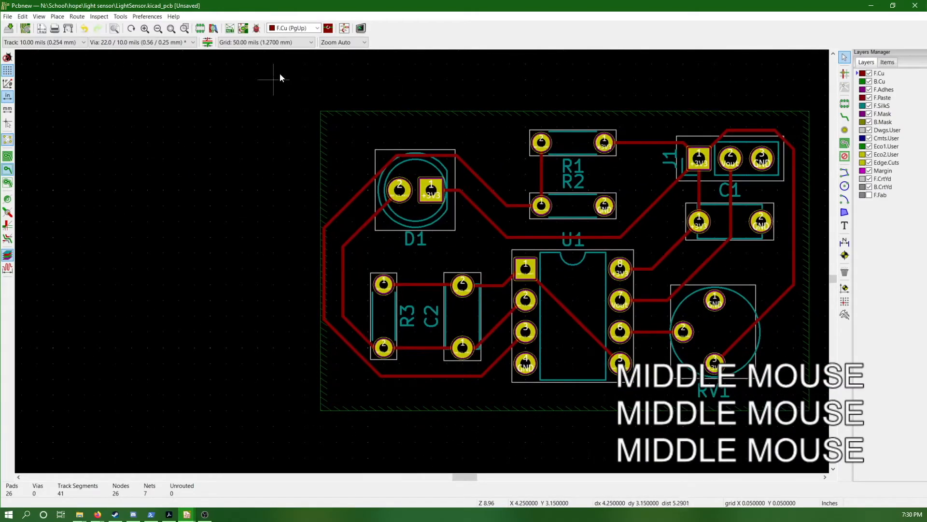
click(286, 43)
click(256, 118)
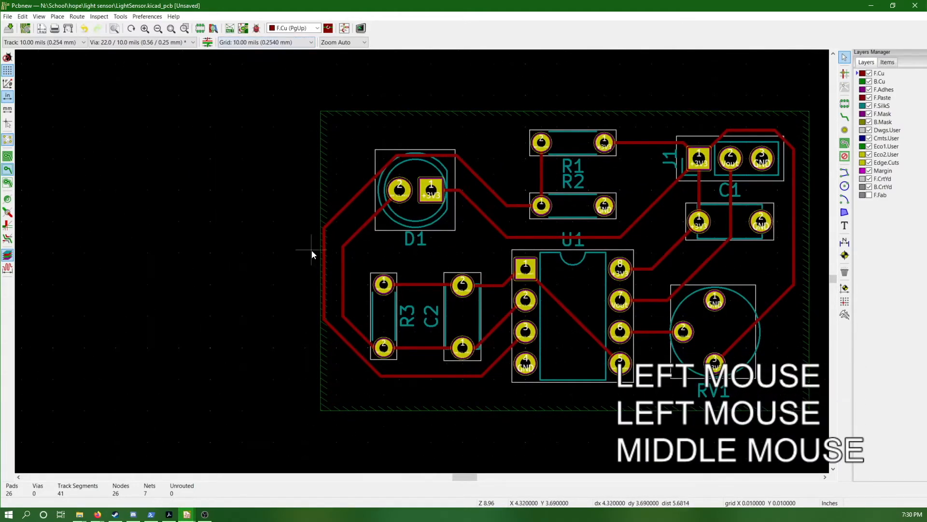
click(326, 248)
key(d)
key(d)
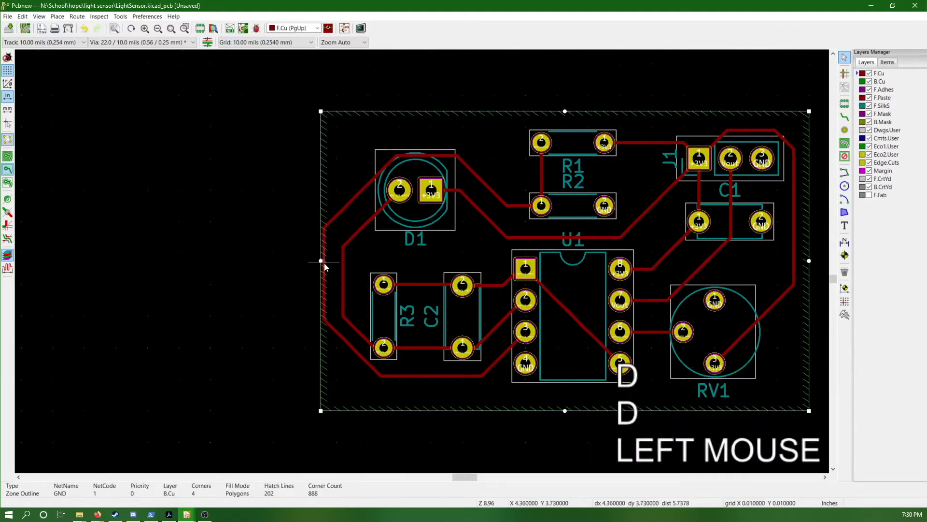
click(324, 263)
key(d)
click(329, 273)
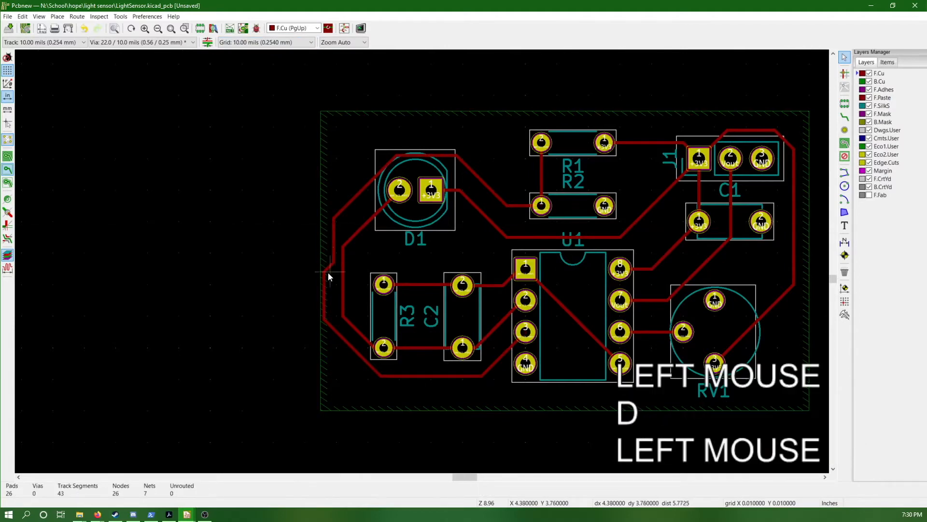
Drag the remaining lower part of the outermost track inward so it lines up with its upper part
double_click(324, 288)
key(d)
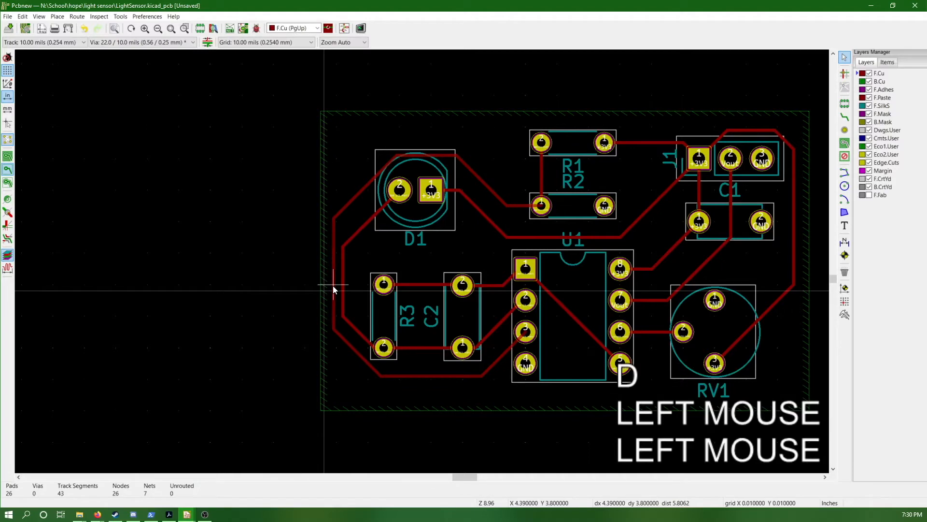
click(331, 285)
middle_drag(573, 241, 435, 247)
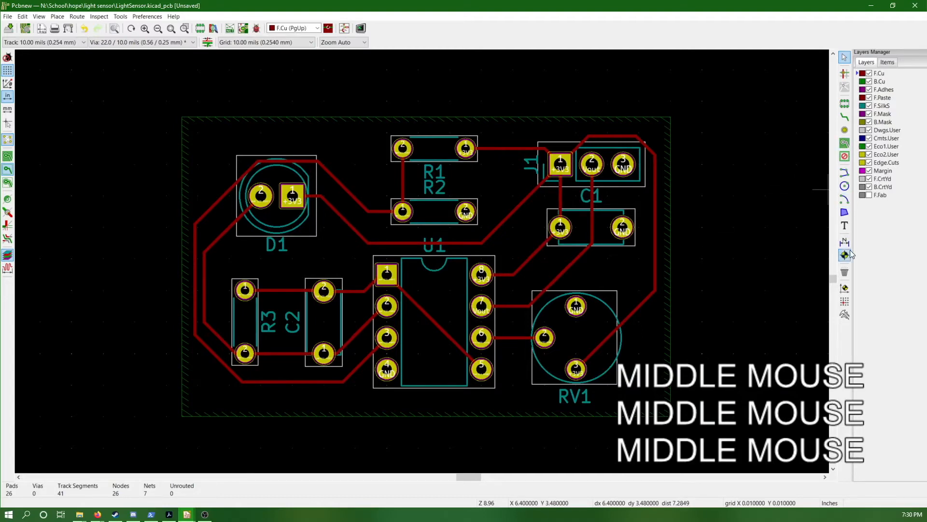
click(845, 143)
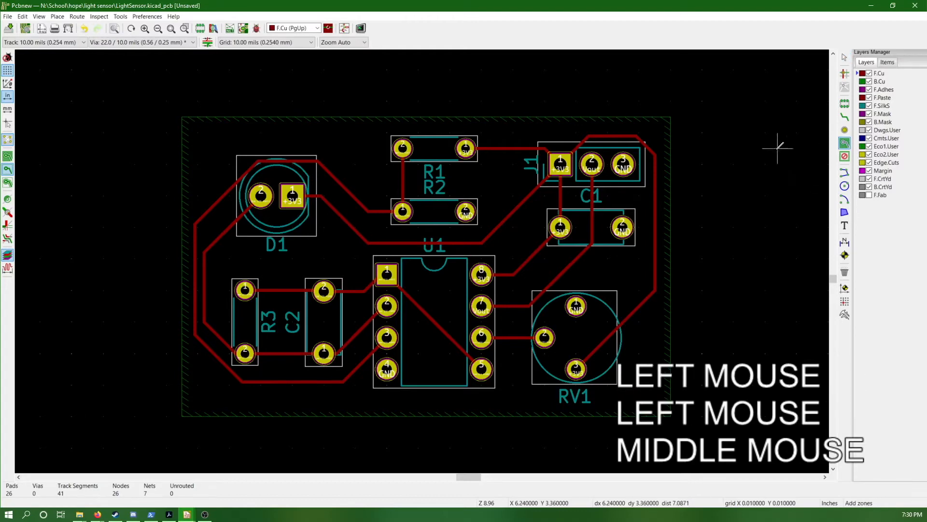
click(675, 115)
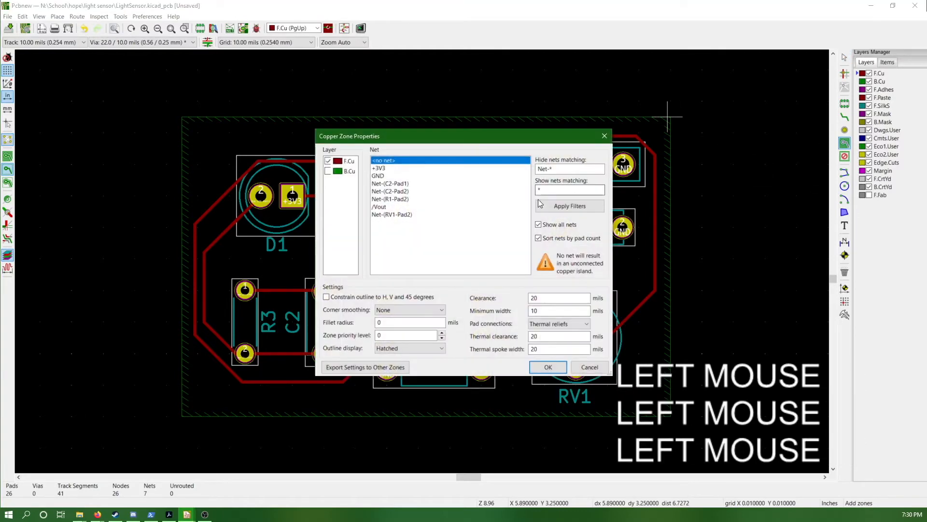
key(Return)
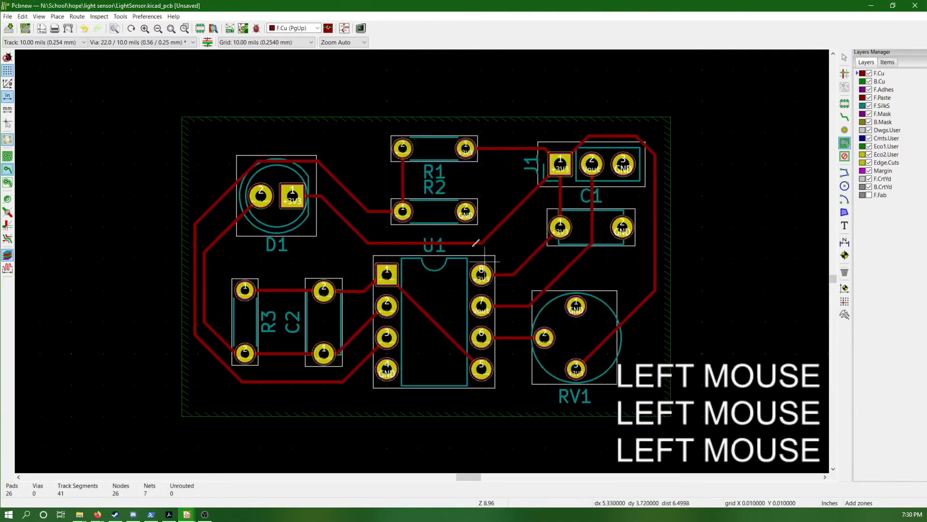
Set the grid to 50 mils and start a GND copper zone on F.Cu with its outline constrained to H, V and 45 degrees
click(271, 43)
click(260, 60)
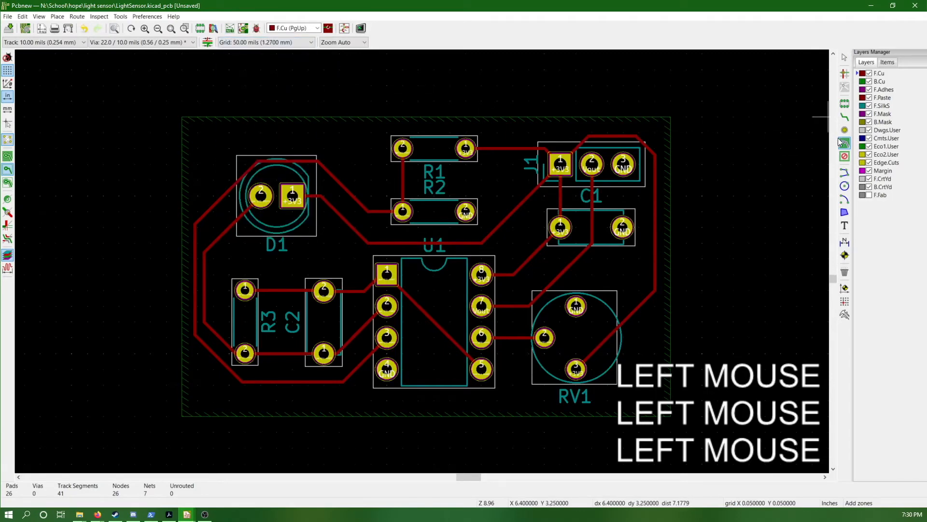
click(671, 114)
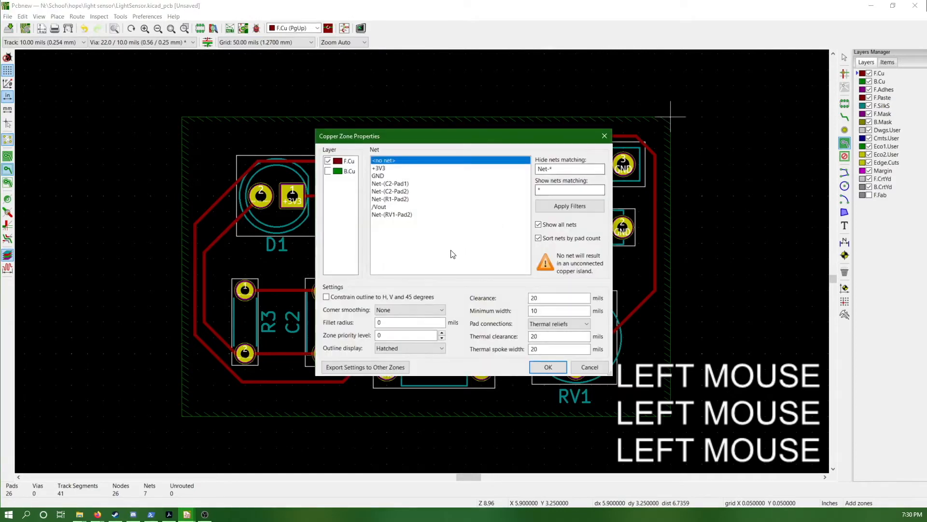
click(364, 296)
click(390, 176)
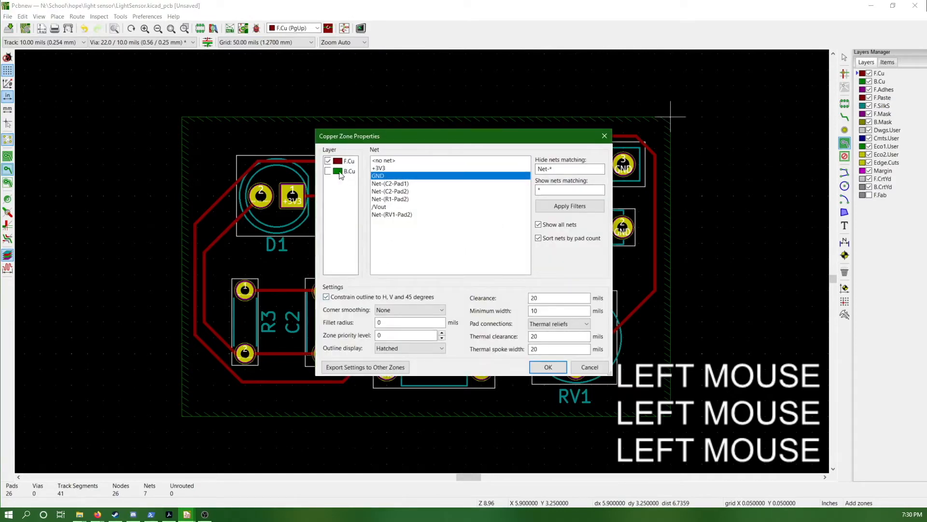
click(548, 367)
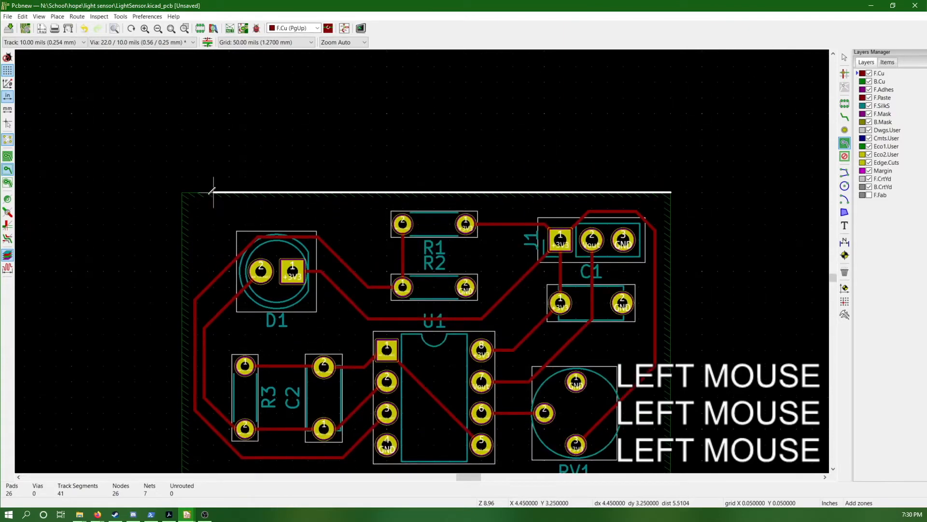
Outline the F.Cu zone as a rectangle along the edges of the B.Cu zone, and close it to finish the zone
click(182, 192)
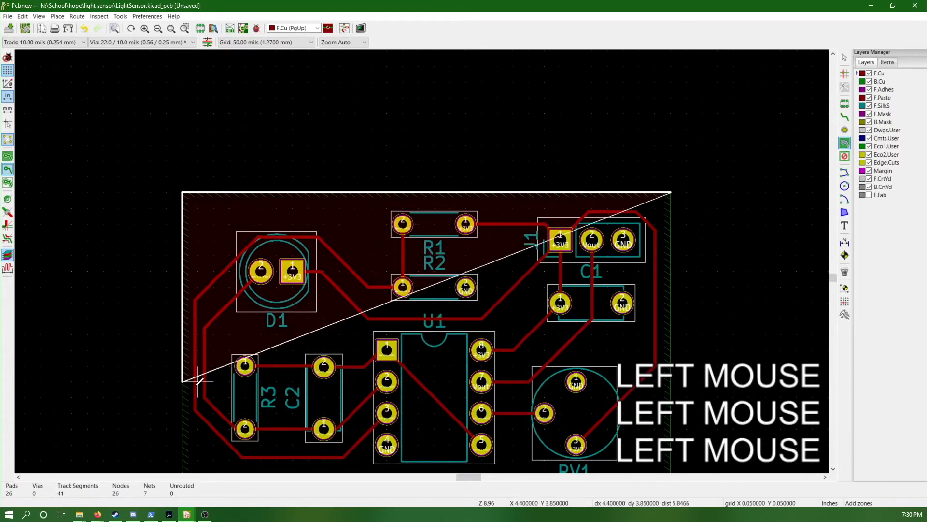
click(182, 382)
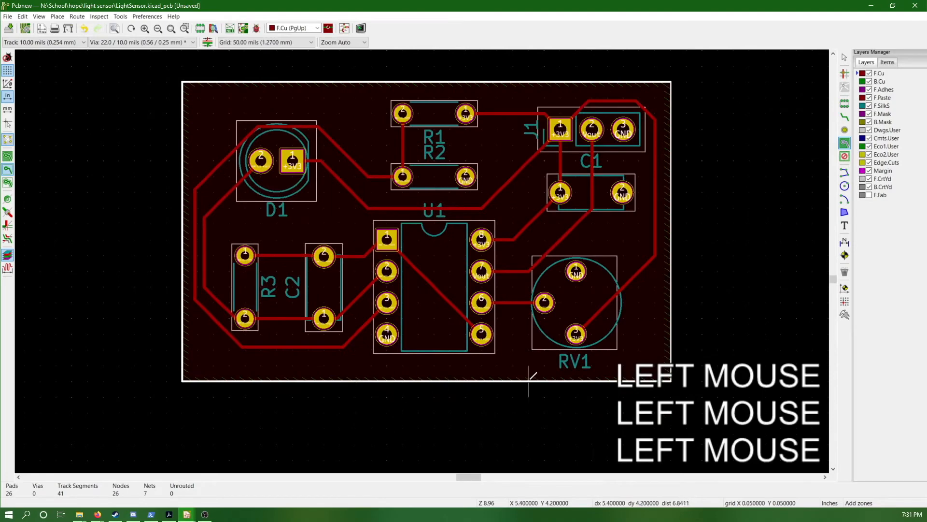
click(670, 381)
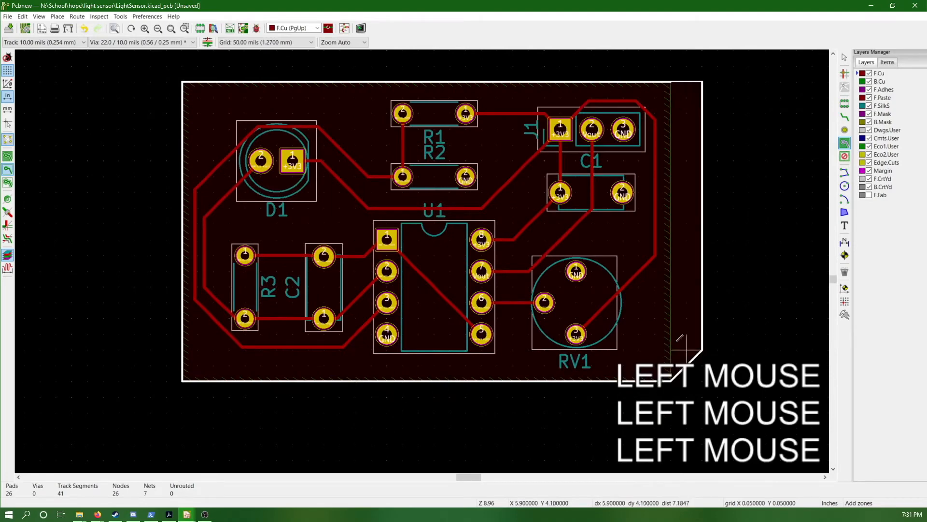
click(670, 105)
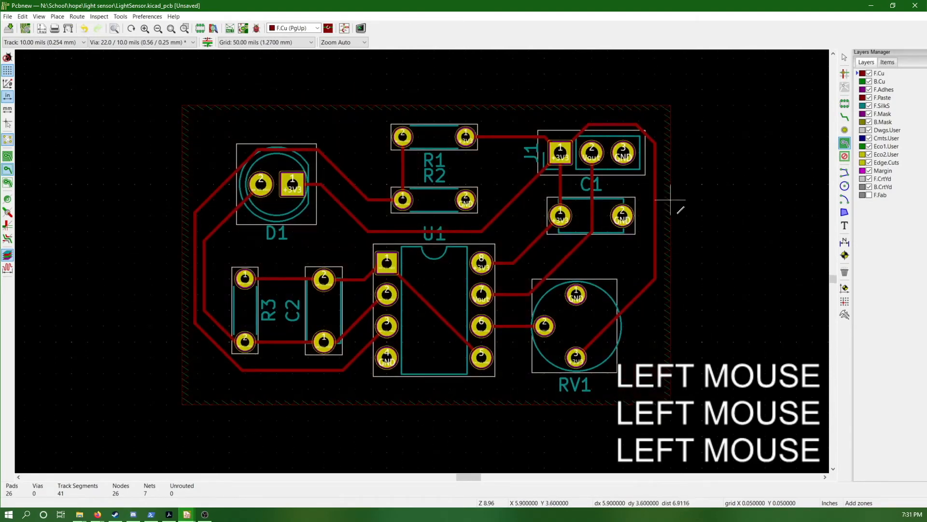
key(Escape)
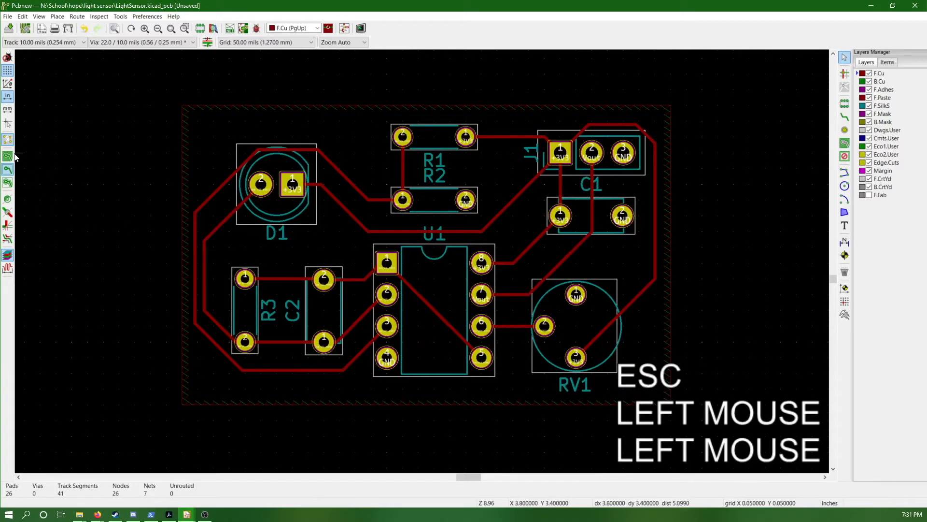
Display the filled areas of the copper zones and make B.Cu the active layer
click(8, 157)
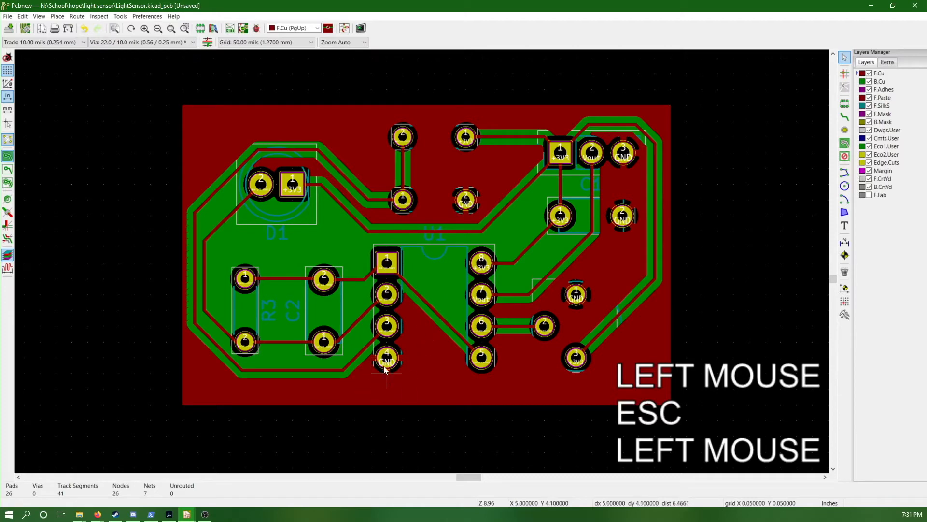
click(877, 82)
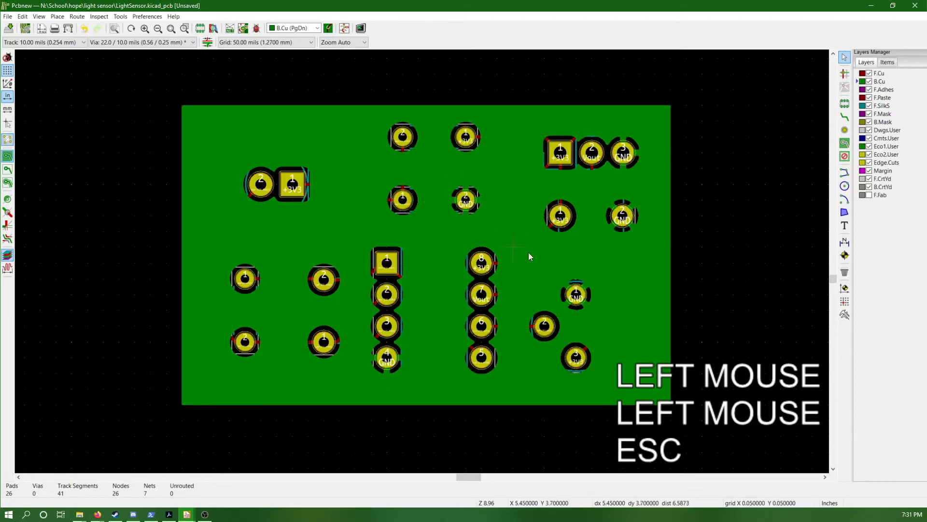
Make F.Cu the active layer and hide the filled areas of the copper zones
click(875, 76)
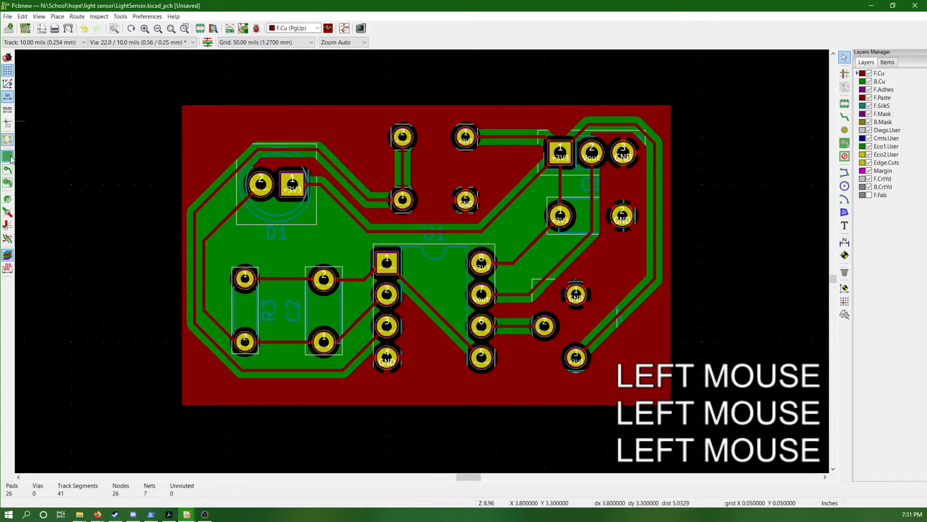
click(9, 170)
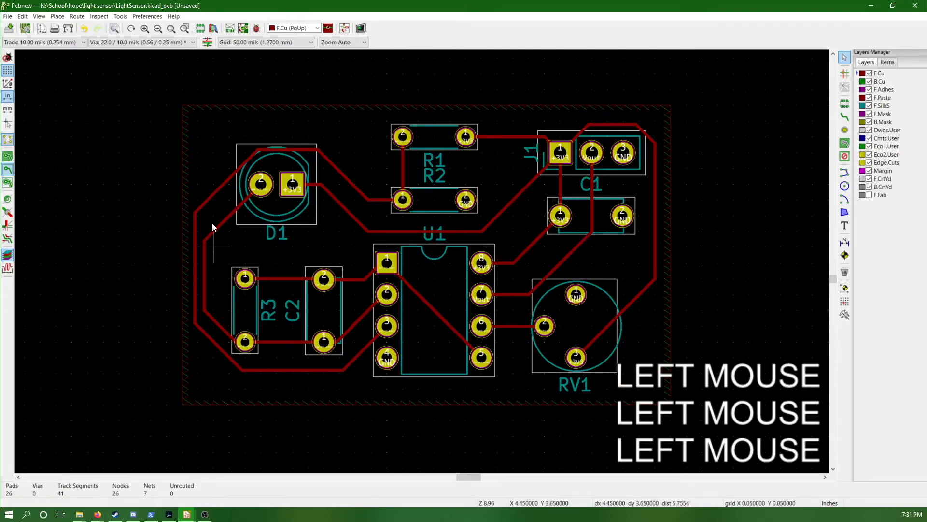
On a 5 mil grid, drag the two parallel vertical tracks beside R3 inward, keeping them apart from each other
click(261, 42)
click(251, 112)
click(206, 265)
drag(206, 264, 218, 268)
key(d)
click(195, 251)
click(195, 251)
click(195, 251)
key(d)
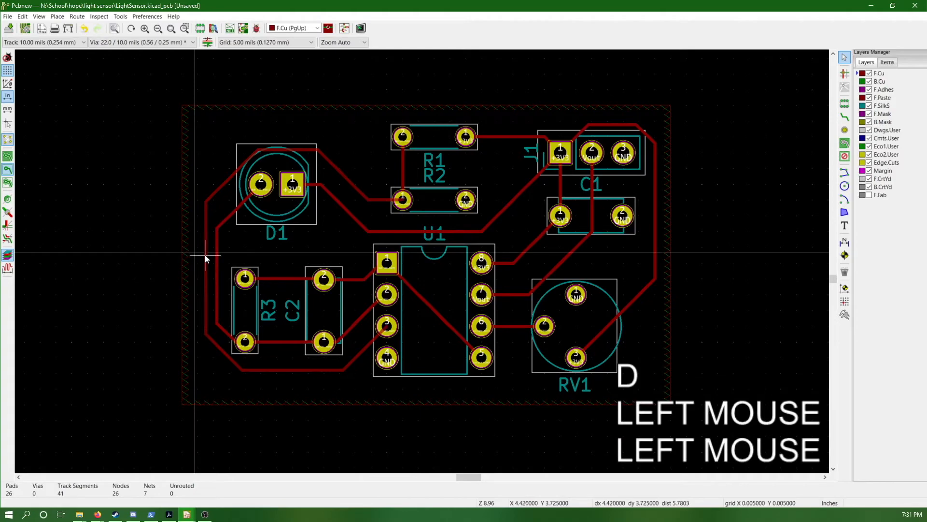
click(206, 254)
Move the D1 footprint upward and slightly left, placing its pad 1 at 4.69, 3.45 in
click(288, 194)
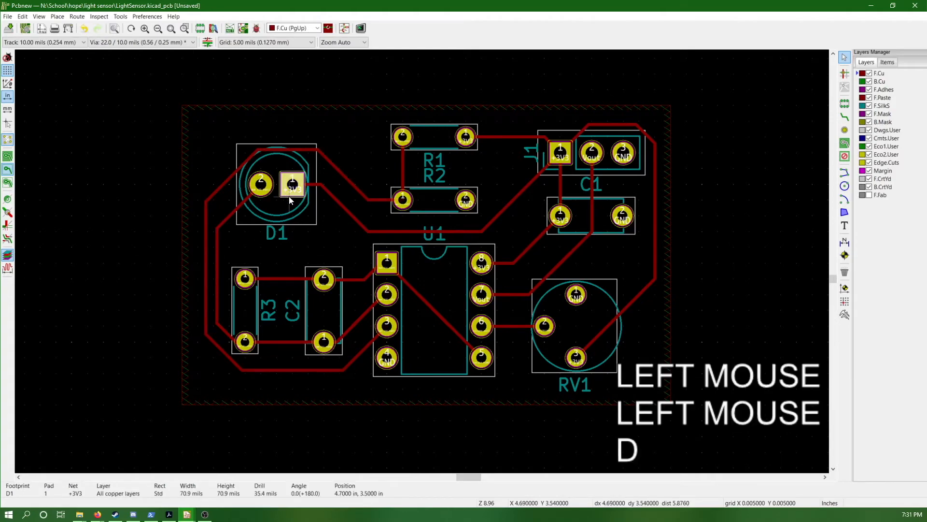
key(m)
key(m)
click(289, 170)
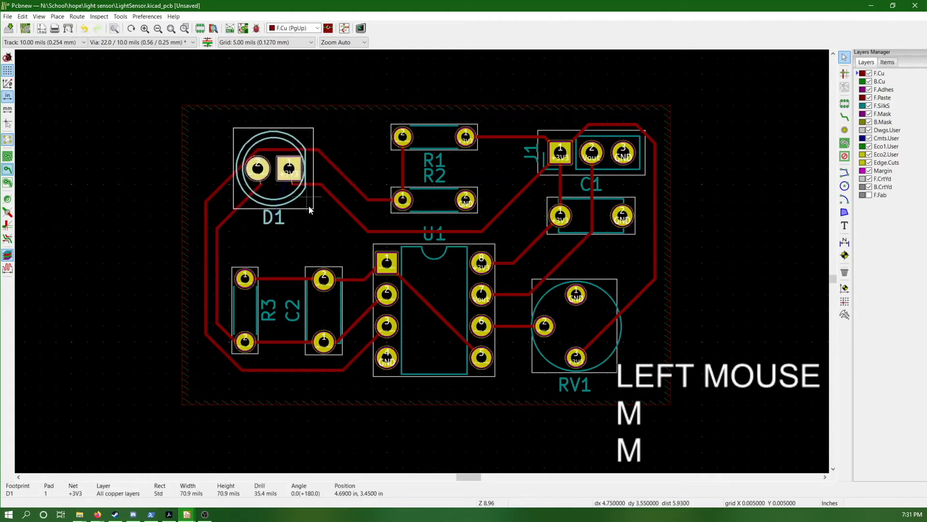
click(274, 193)
Route a new track from D1 pad 2 down to the existing diagonal track of its net
click(256, 189)
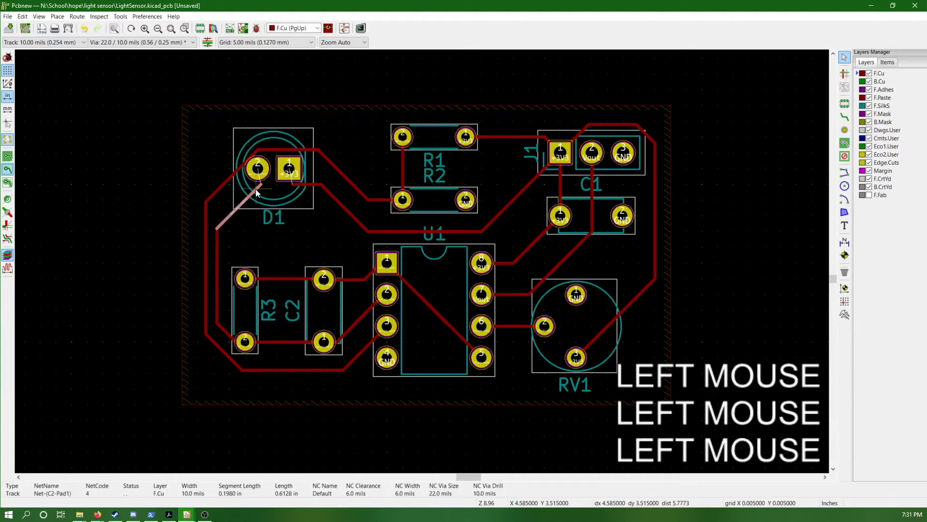
key(x)
click(258, 171)
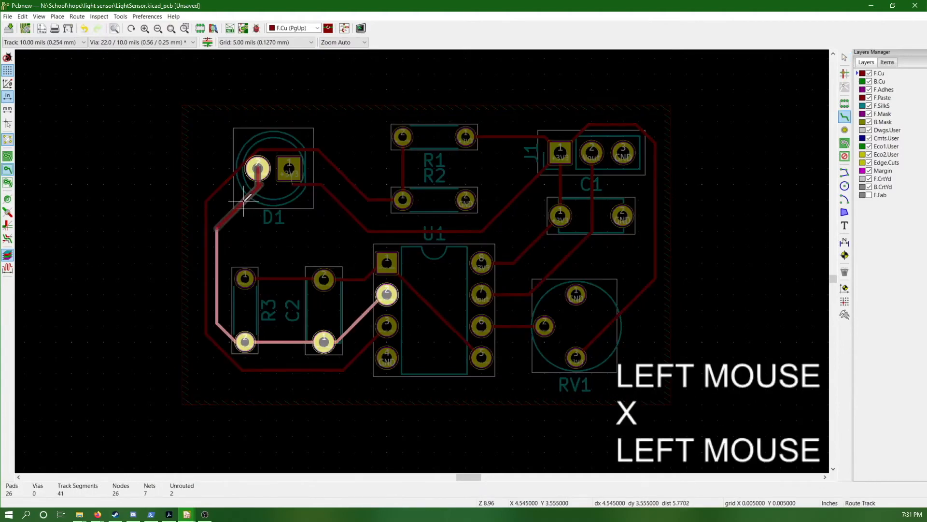
click(243, 202)
Route a diagonal track from D1 pad 1 to the existing +3V3 track and end routing
click(288, 170)
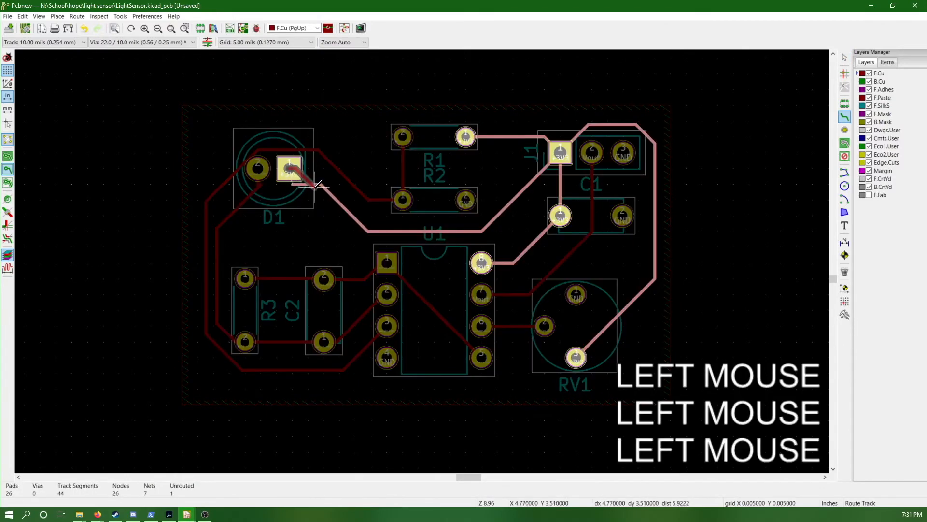
click(330, 191)
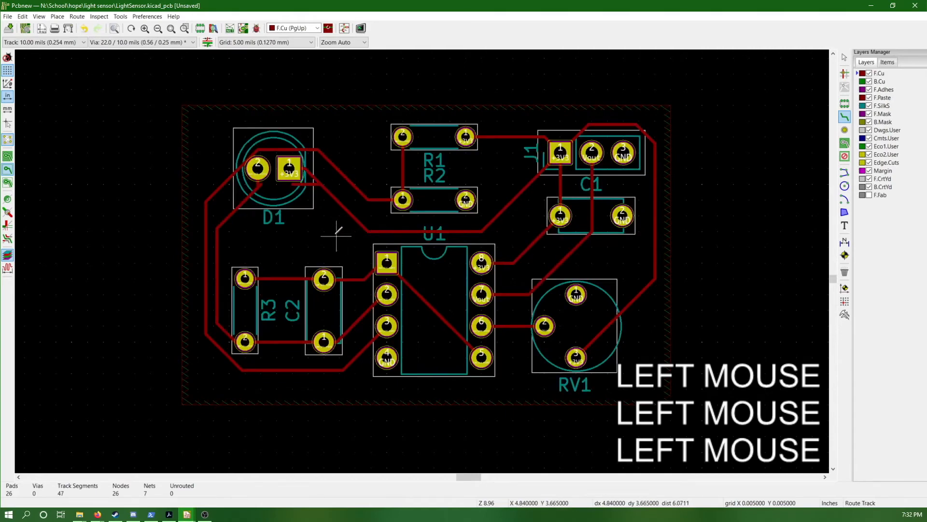
key(Escape)
Delete the leftover track pieces below D1's two pads, and drag the outer diagonal track away from pad 2
click(304, 184)
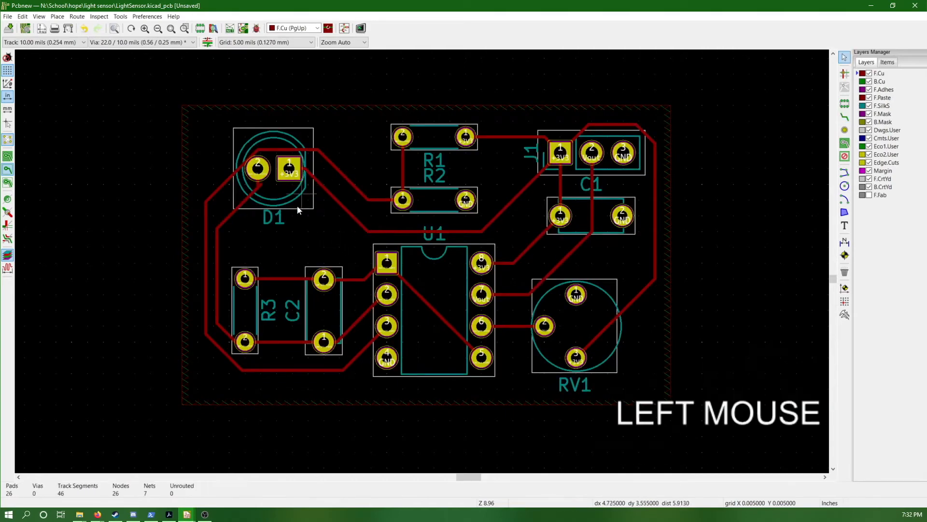
click(263, 184)
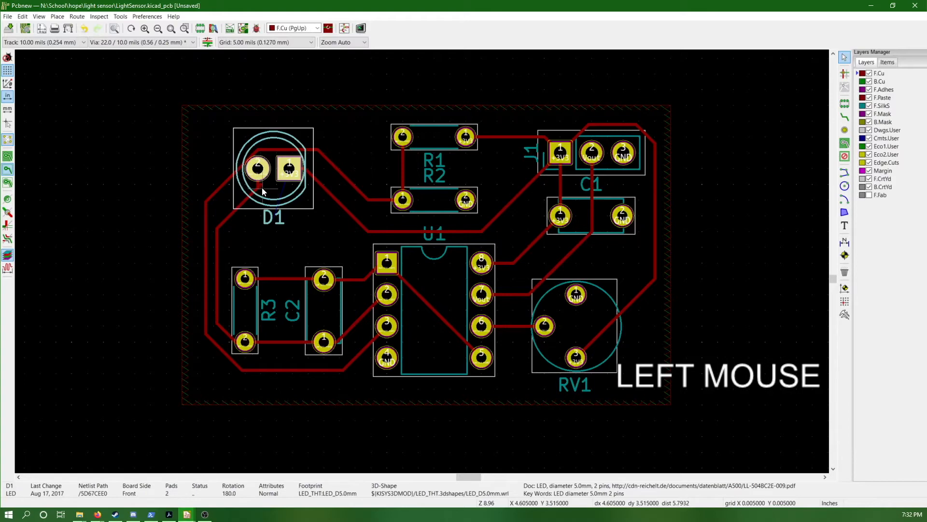
click(259, 185)
click(259, 185)
click(282, 205)
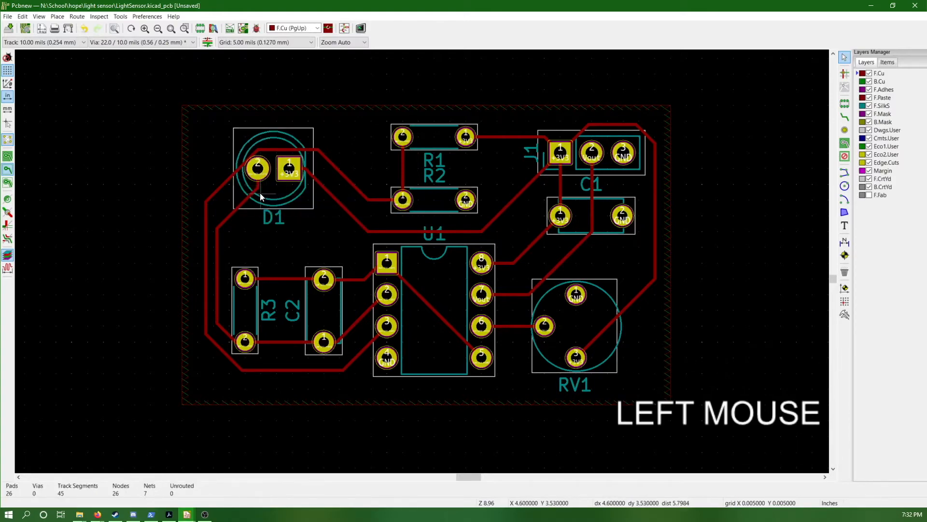
key(Delete)
key(d)
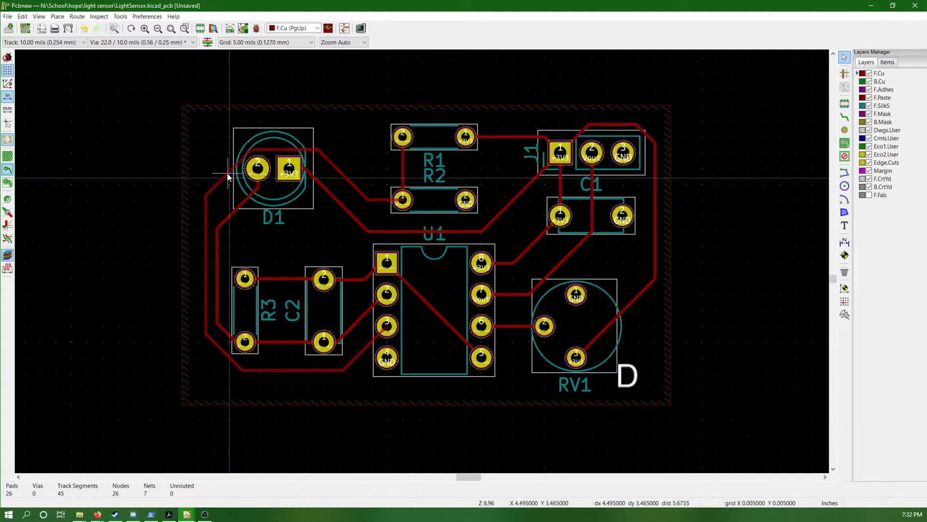
click(223, 167)
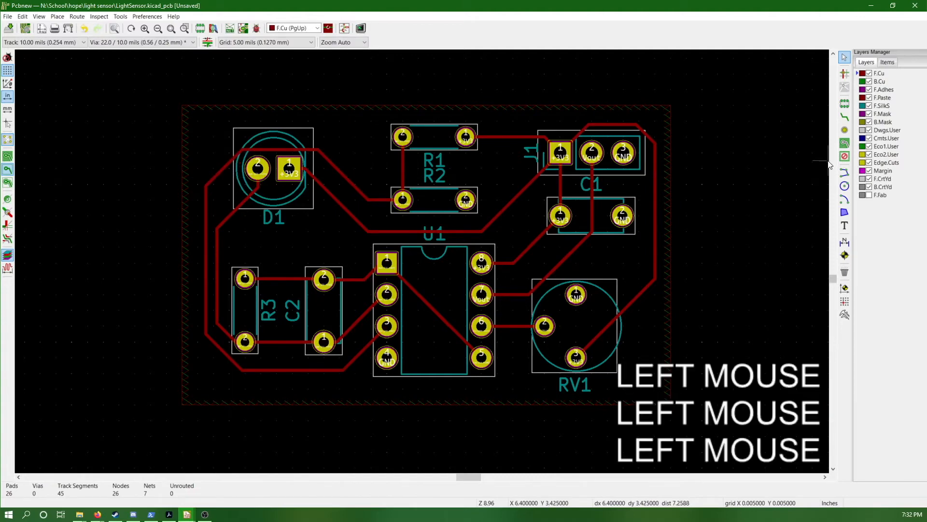
Draw a closed rectangular board outline on Edge.Cuts along the edges of the copper zones, using a 50 mil grid
click(886, 164)
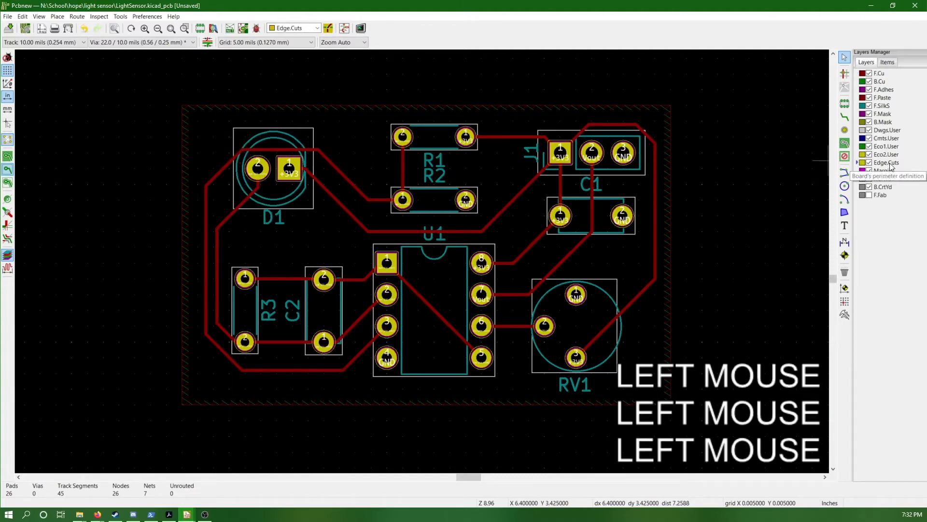
click(289, 42)
click(292, 65)
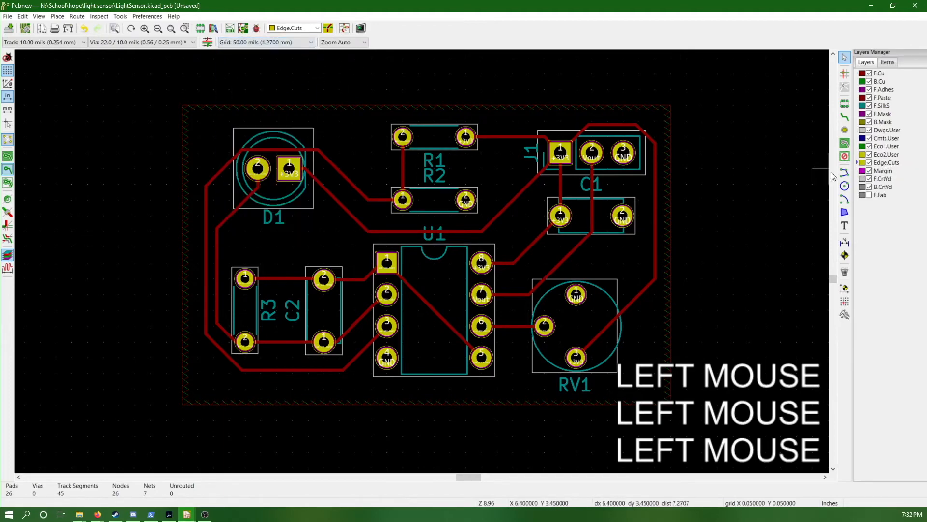
click(844, 177)
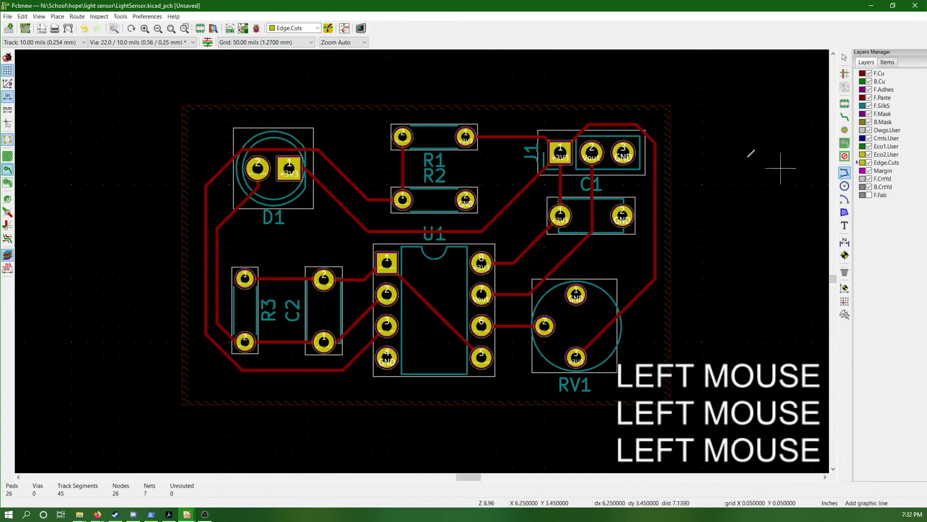
click(670, 104)
click(182, 105)
click(182, 404)
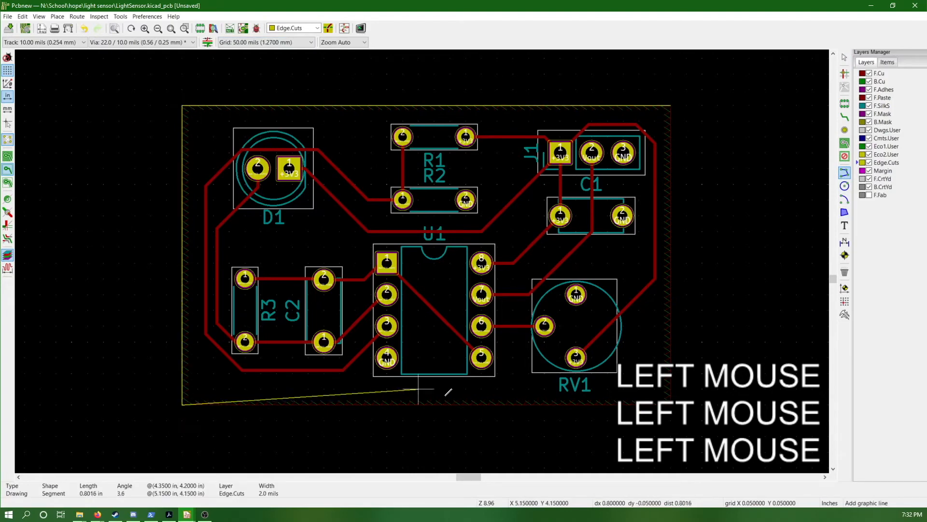
double_click(670, 404)
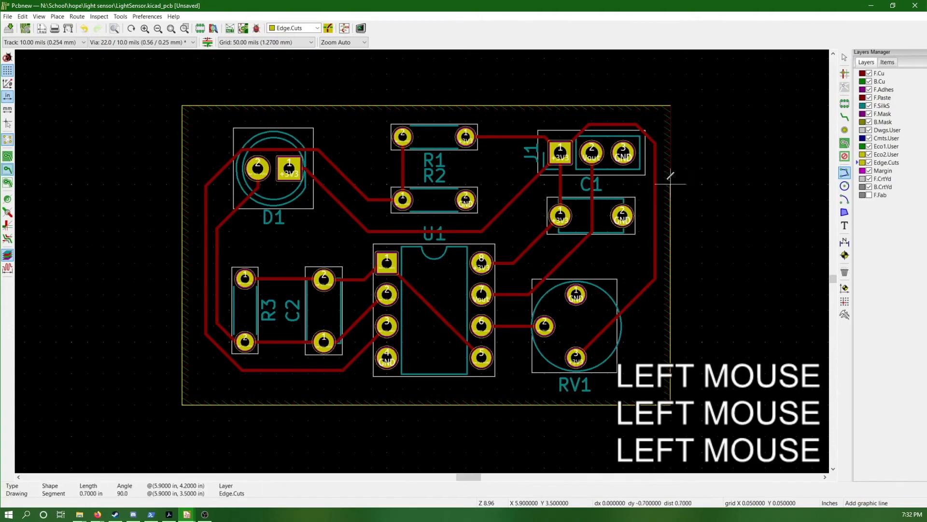
click(670, 105)
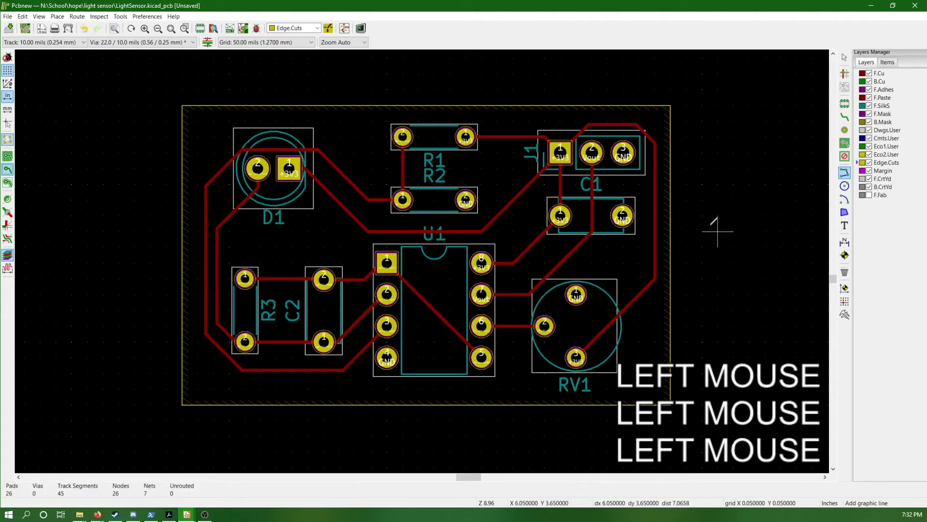
key(Escape)
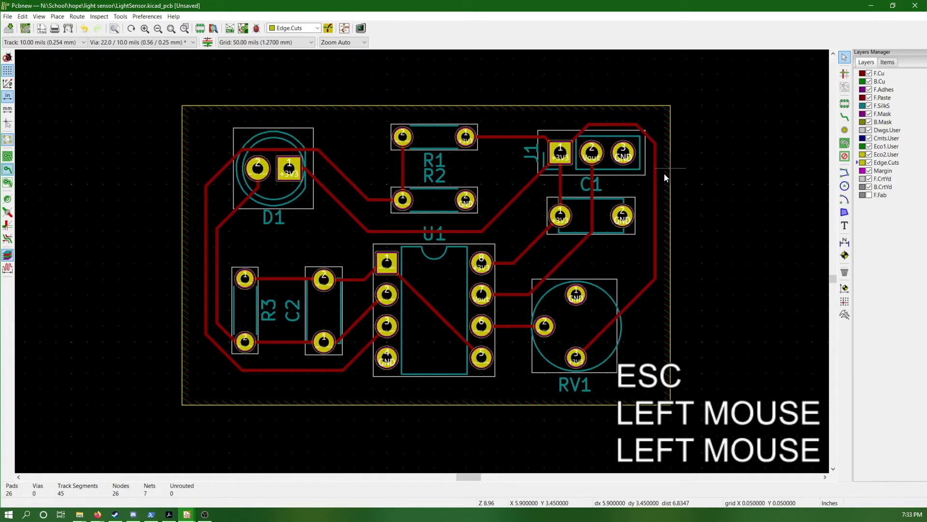
Place four vias in open board areas: below C1, at the lower corner beside RV1, below D1, and between D1 and R1
click(844, 131)
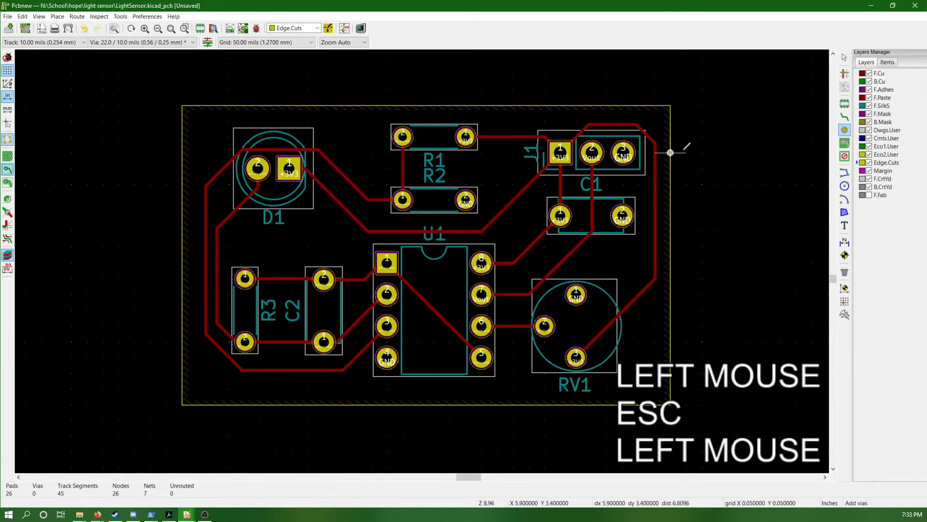
click(623, 263)
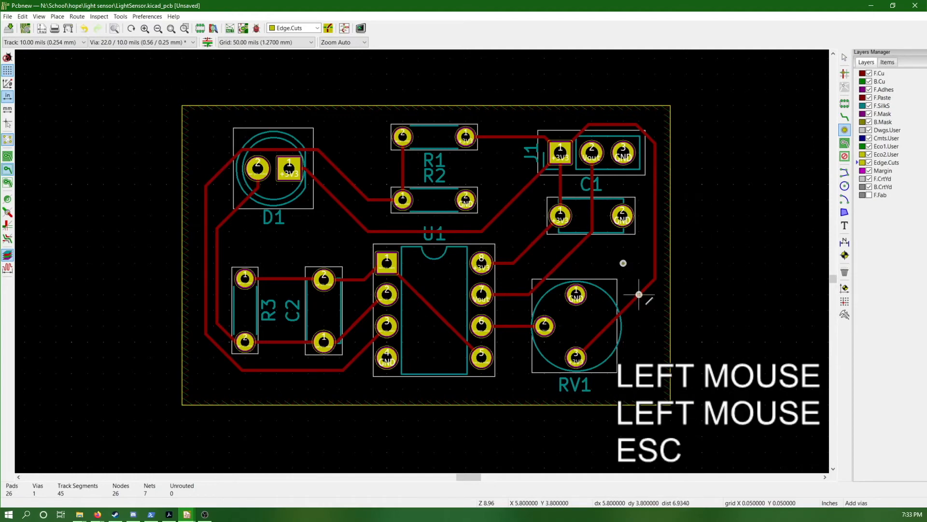
click(639, 374)
click(277, 247)
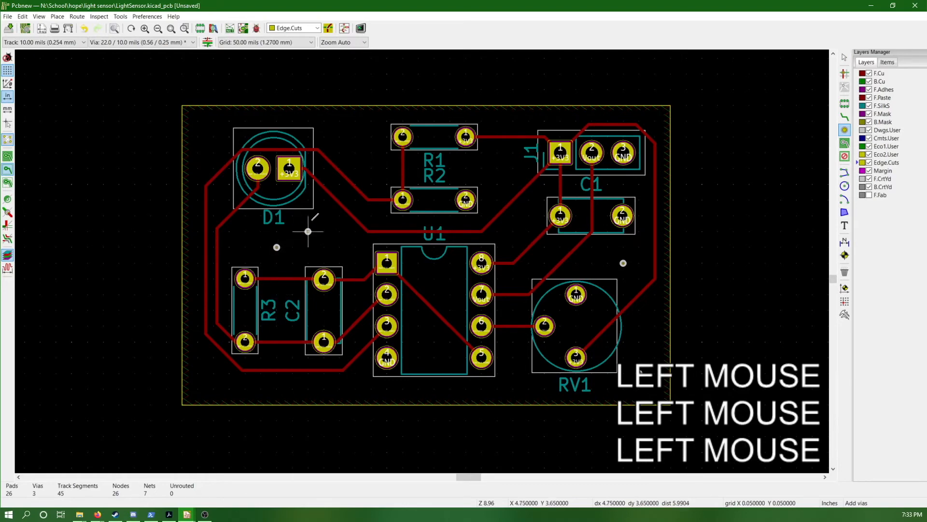
click(355, 137)
Display the filled areas of the copper zones and leave the via tool
click(7, 158)
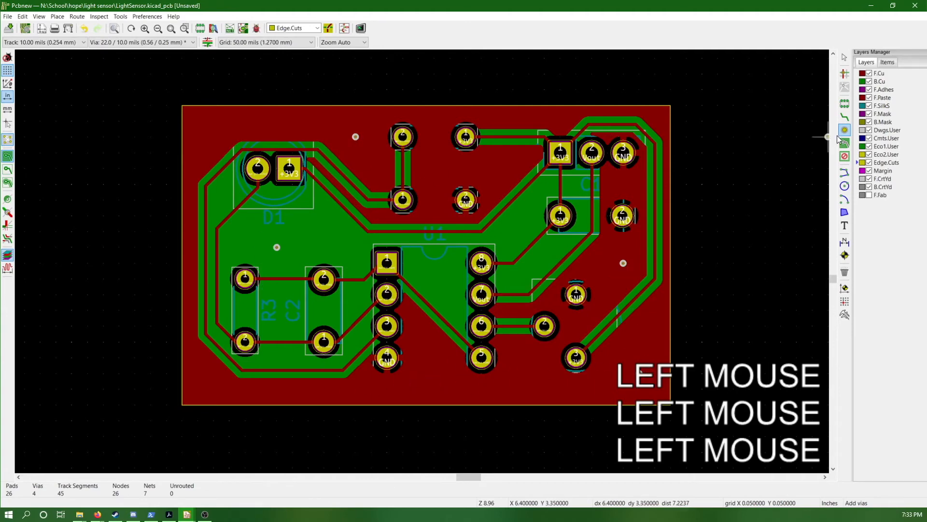
key(Escape)
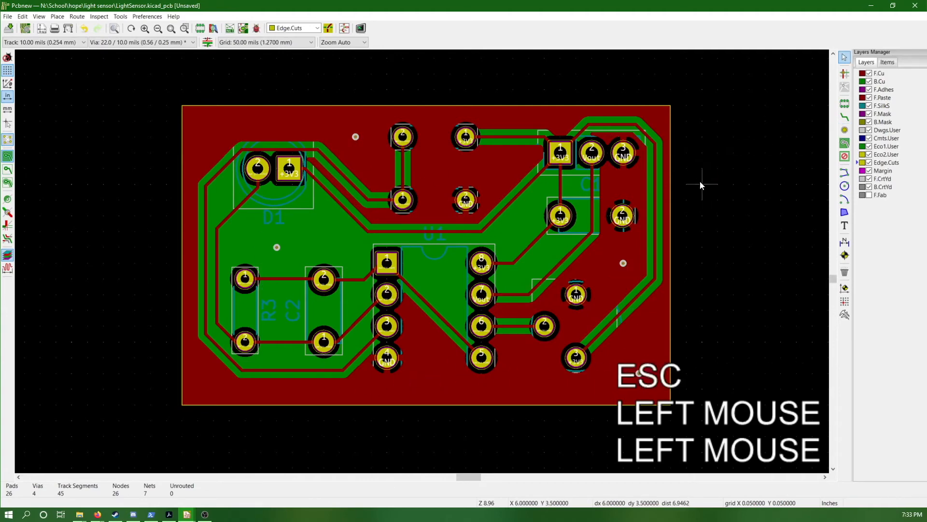
Undo the placement of the vias
key(ctrl+z)
key(ctrl+z)
key(ctrl+z)
key(ctrl+z)
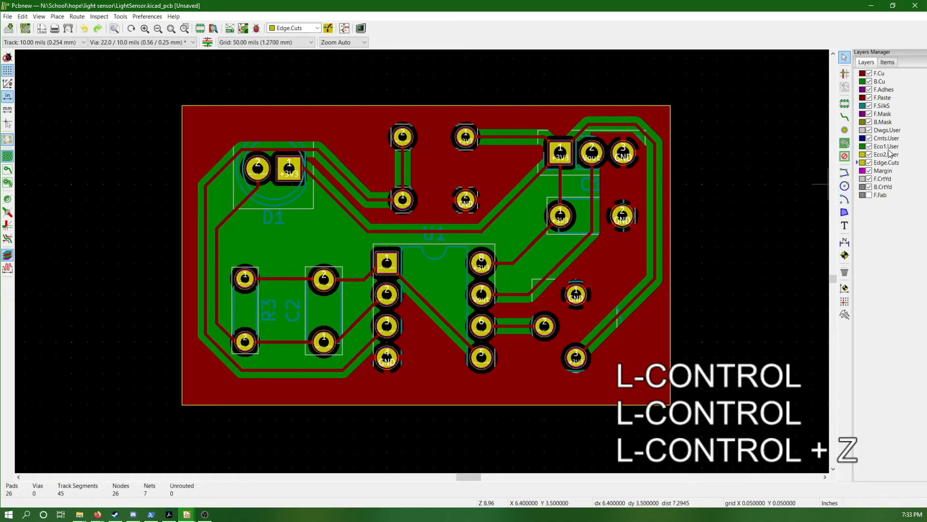
Add the text "IEEE HOPE" on F.SilkS and place it between D1 and the R3 and C2 footprints at 4.7, 3.7 in
double_click(883, 107)
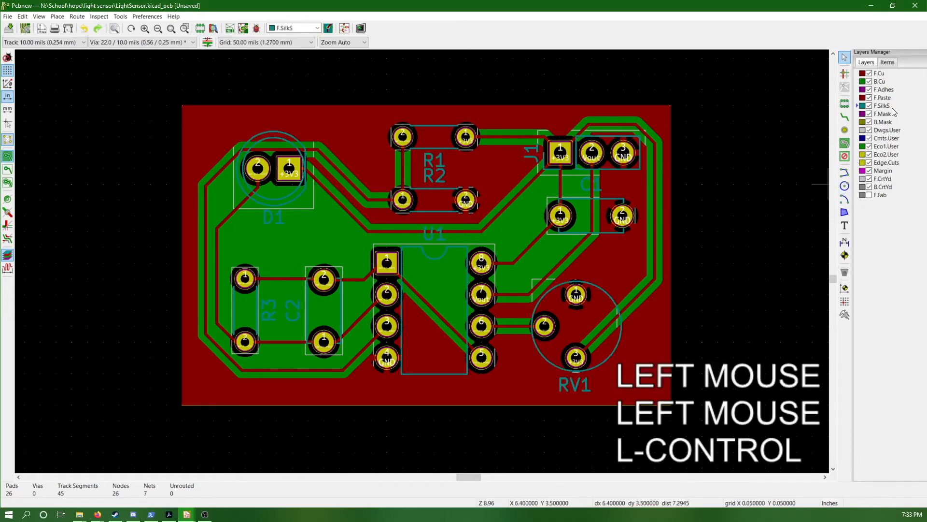
click(845, 226)
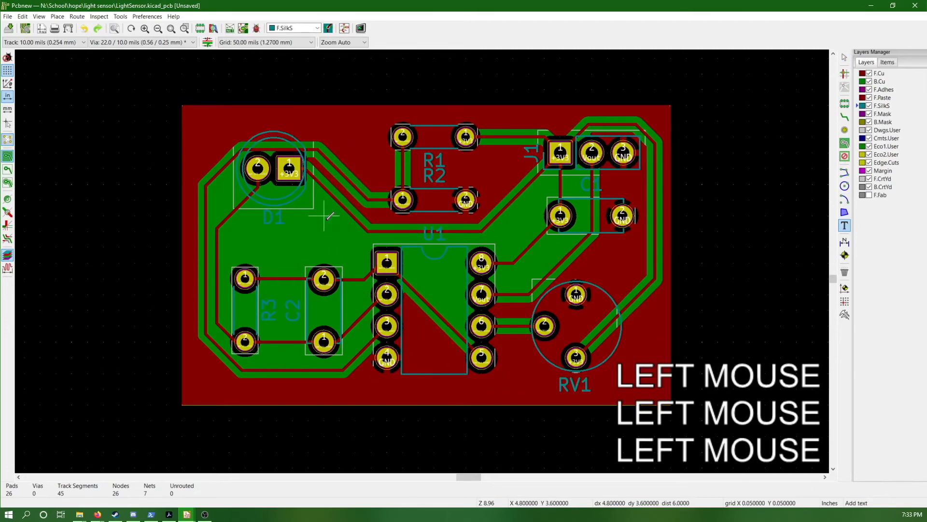
click(261, 246)
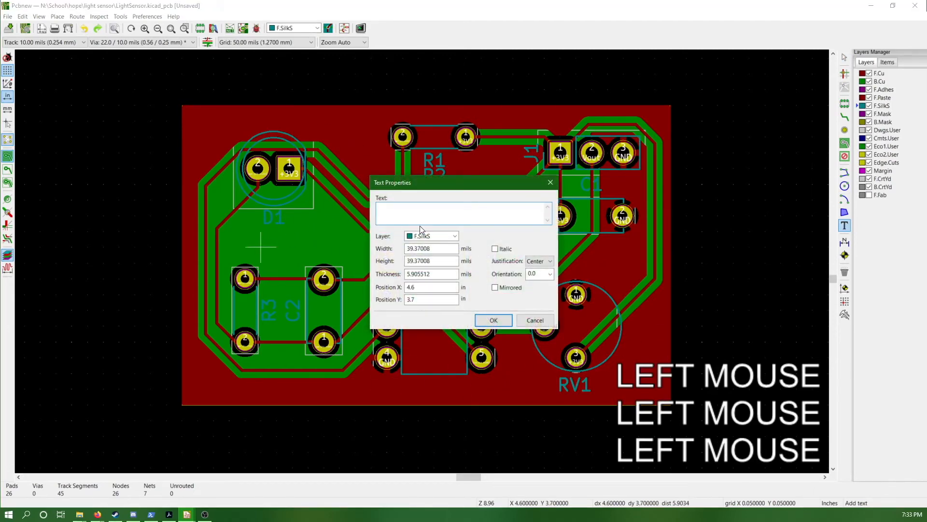
text(IEEE HOPE)
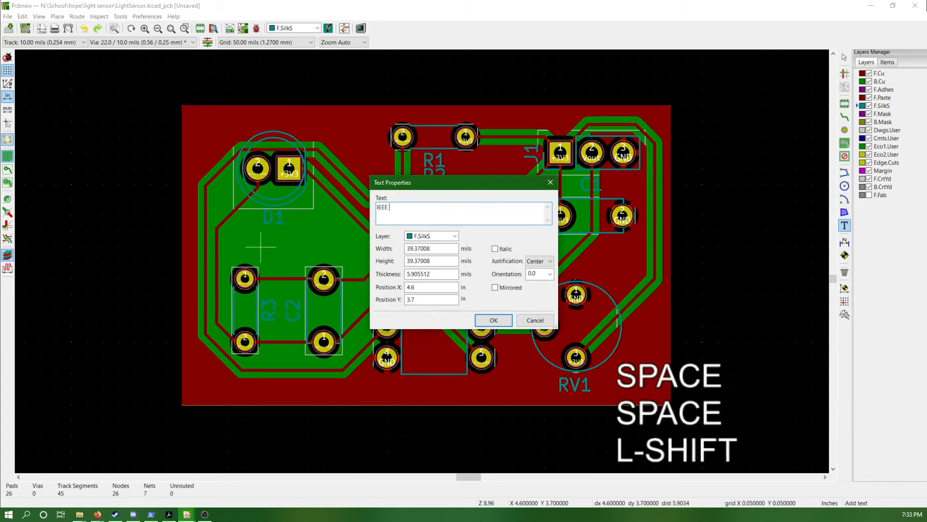
click(493, 320)
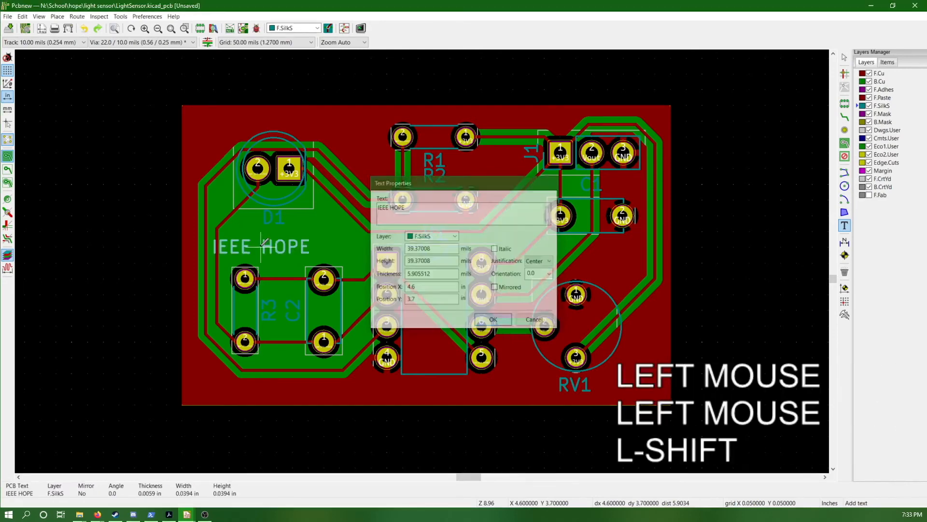
click(292, 246)
Set the grid to 10 mils and end text placement
click(299, 44)
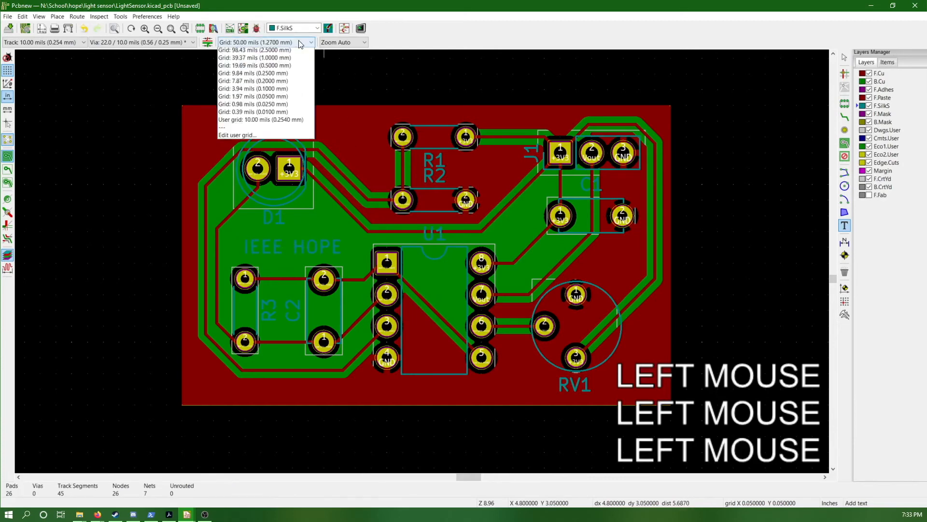
click(274, 83)
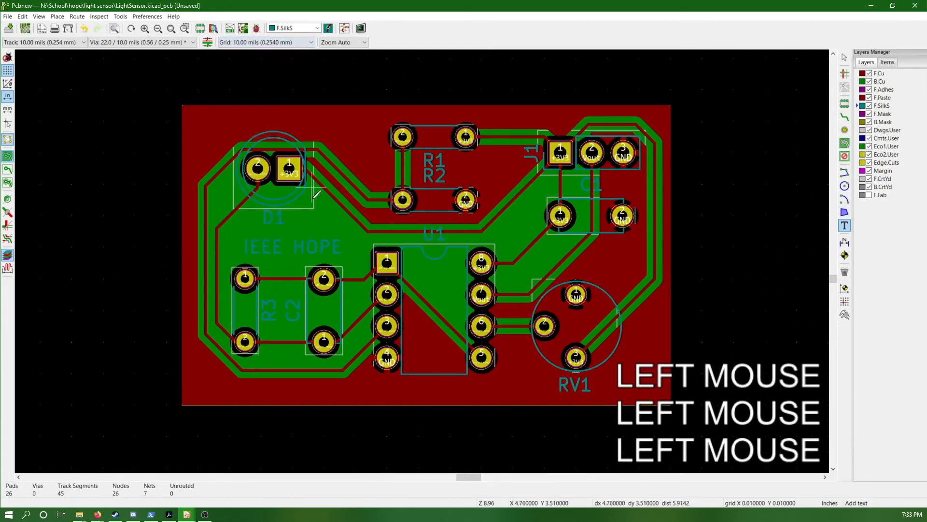
key(Escape)
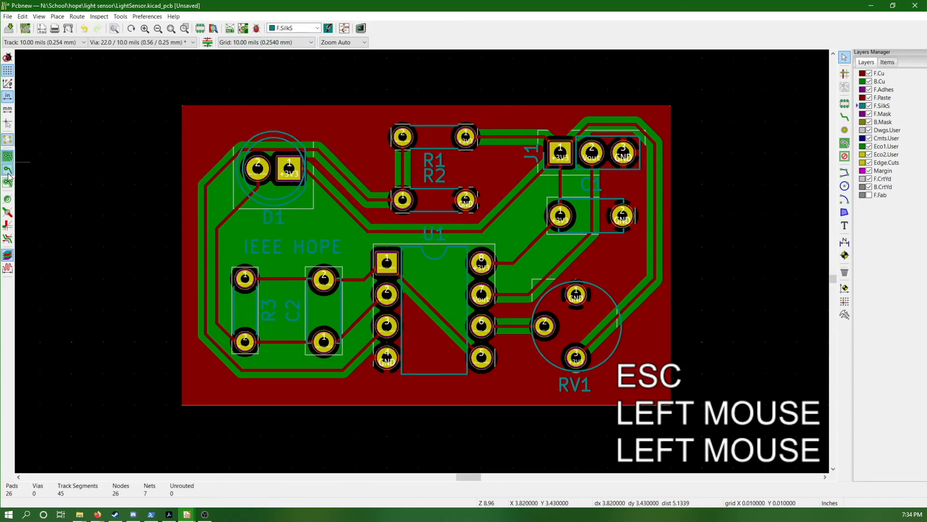
Hide the zones' filled areas and move the "IEEE HOPE" silkscreen text below the R3 and C2 footprints, near the board's lower edge
click(8, 170)
click(307, 247)
key(m)
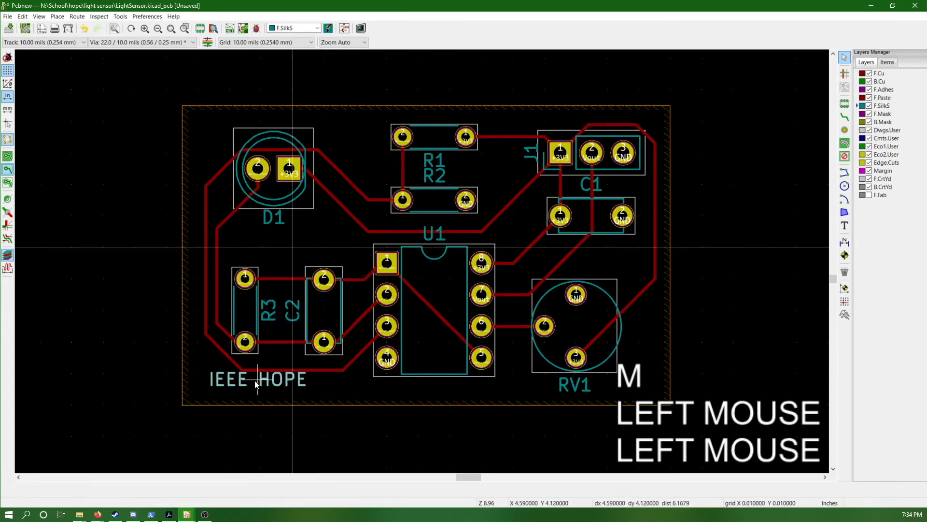
click(251, 383)
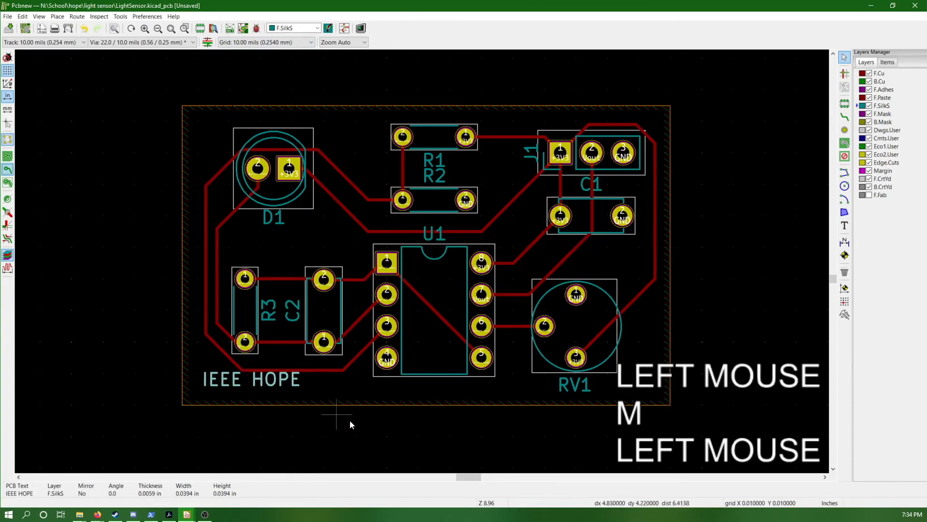
Make F.SilkS the active layer and turn on High Contrast Mode
double_click(883, 106)
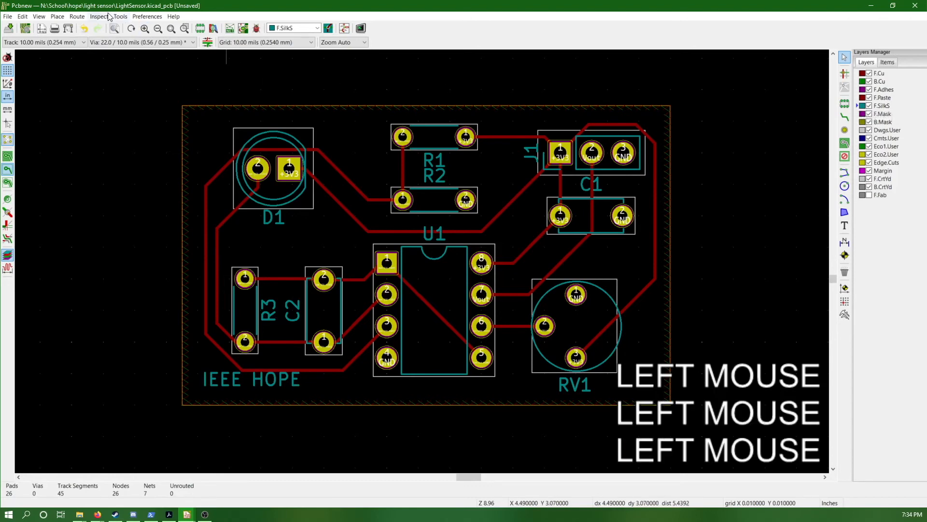
click(38, 17)
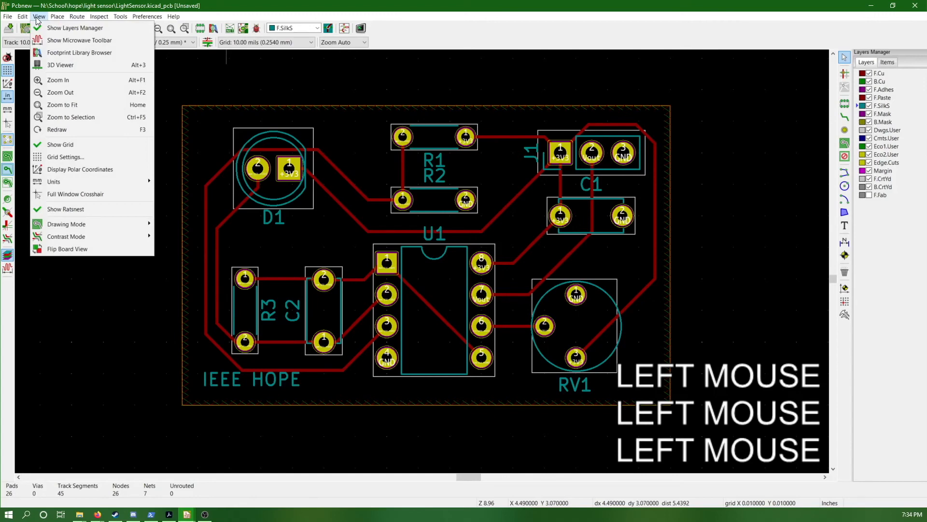
click(38, 18)
click(38, 18)
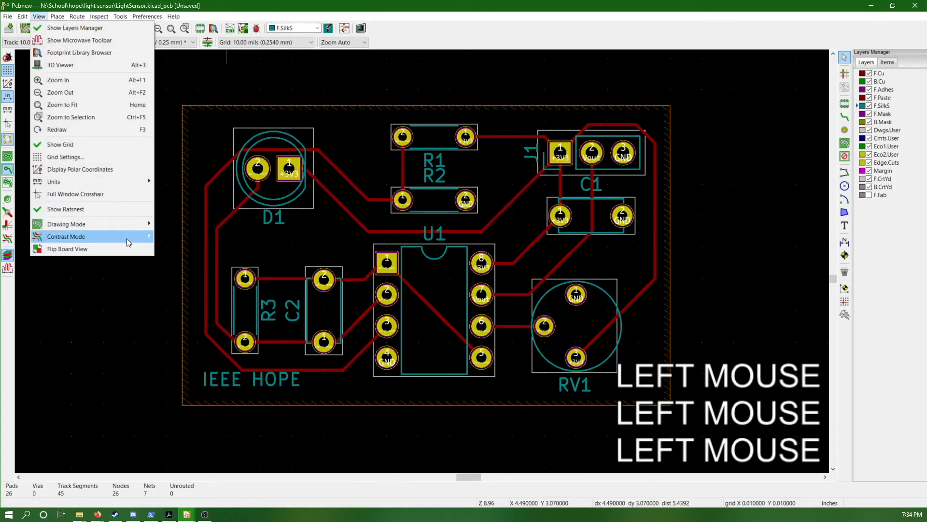
mouse_move(126, 238)
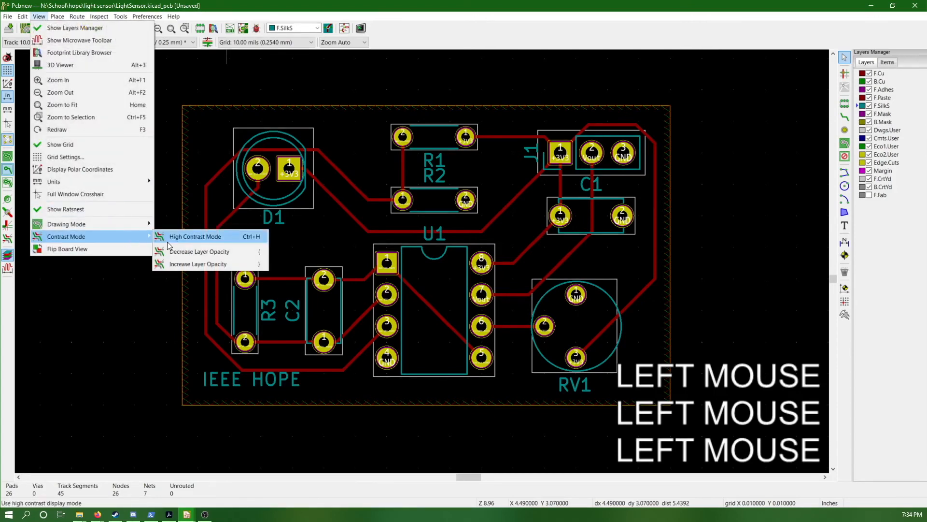
click(222, 236)
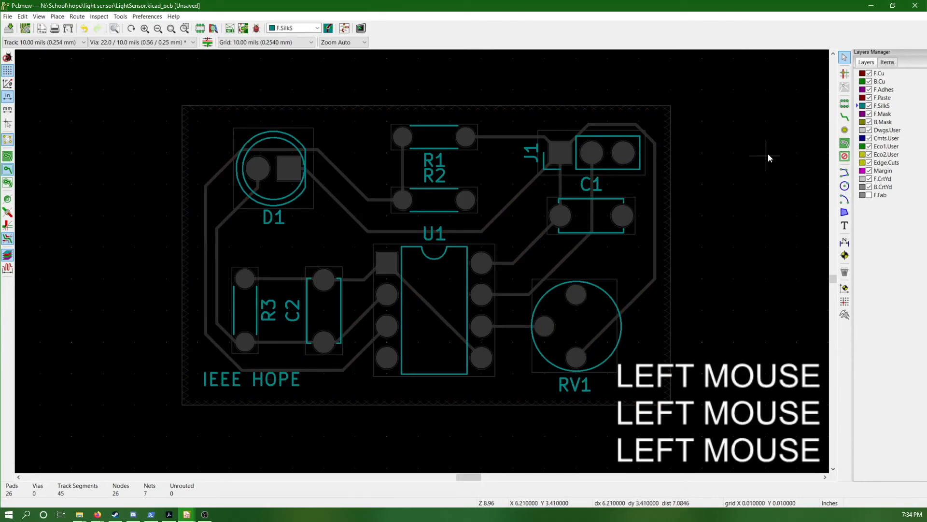
Examine the F.Cu, B.Cu, F.Paste, Dwgs.User, Edge.Cuts and F.SilkS layers one at a time, ending on B.Cu
click(882, 73)
click(882, 81)
click(883, 98)
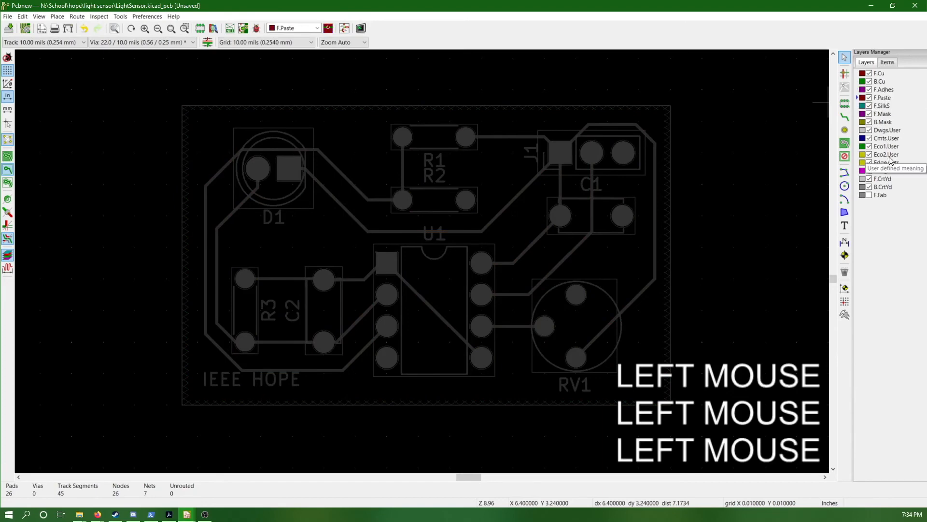
click(887, 131)
click(886, 163)
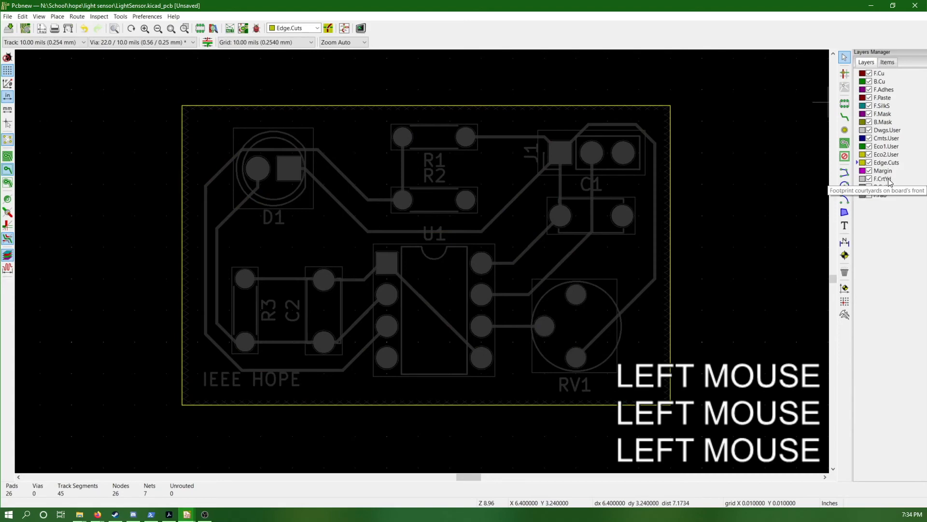
click(886, 106)
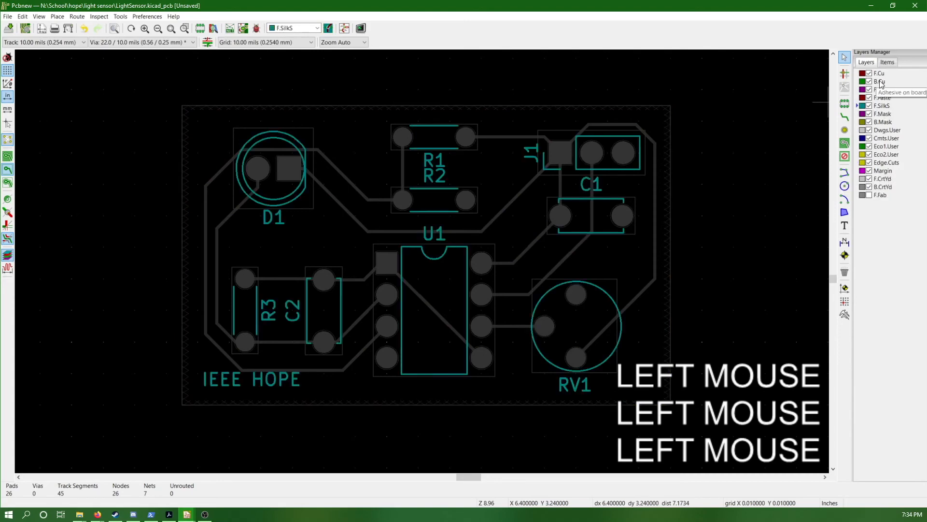
click(881, 80)
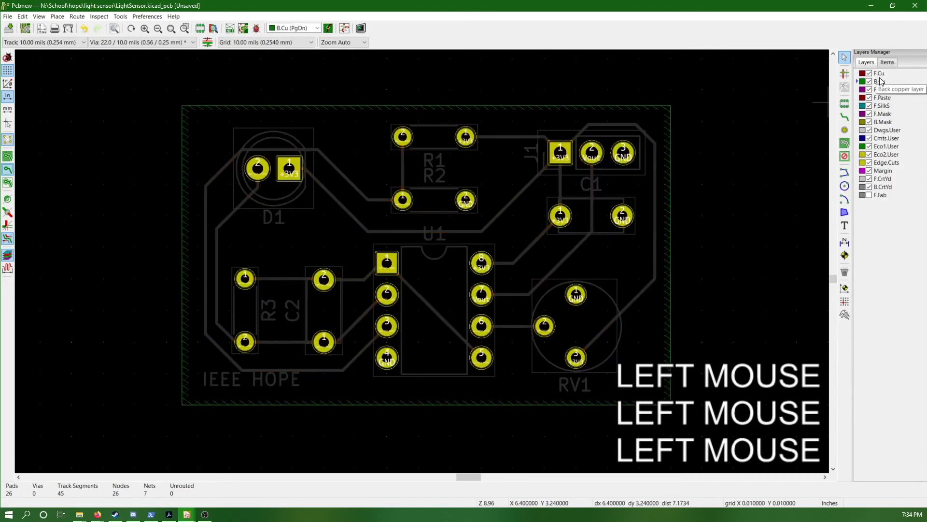
Run the design rules check with all zones refilled before performing DRC
click(95, 18)
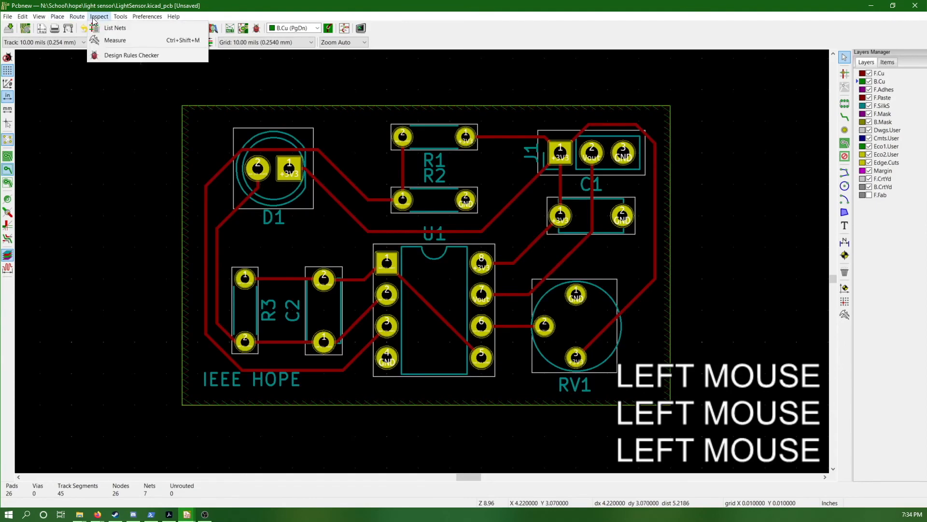
click(111, 55)
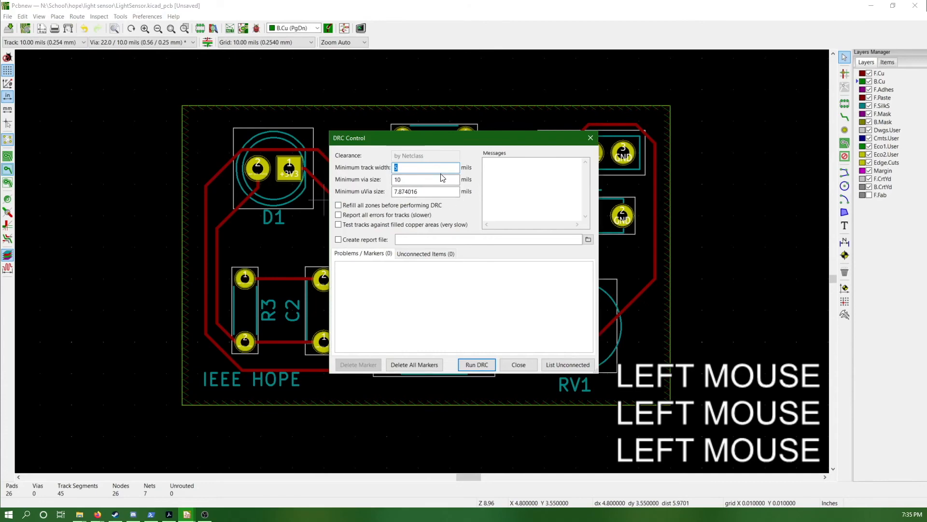
click(434, 205)
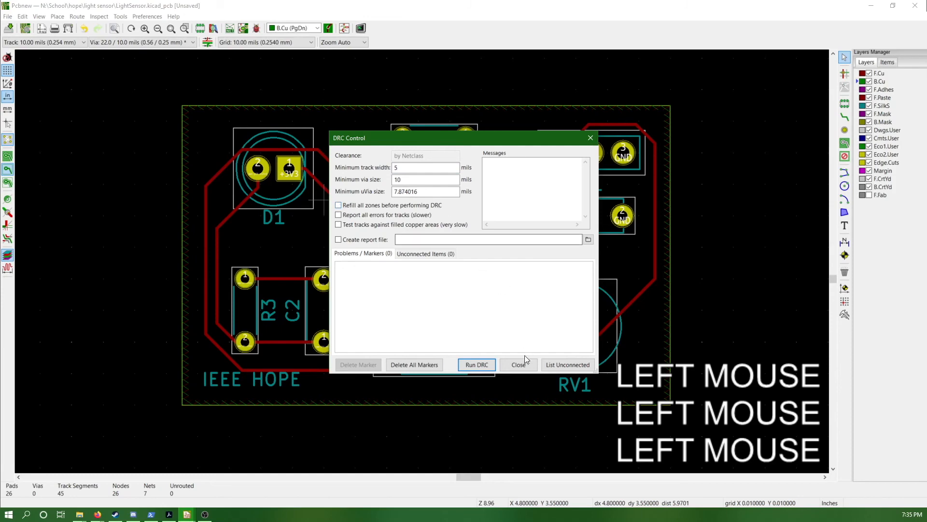
click(435, 207)
click(481, 366)
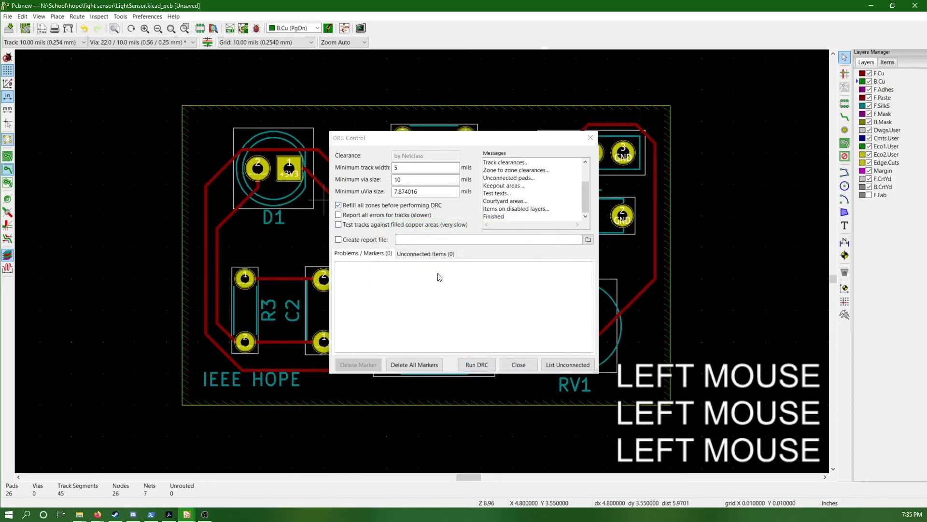
Review the DRC problems and unconnected items, list the unconnected pads and close the DRC dialog
click(413, 253)
click(412, 253)
click(388, 255)
click(410, 255)
click(375, 255)
click(415, 255)
click(378, 255)
click(410, 254)
click(380, 254)
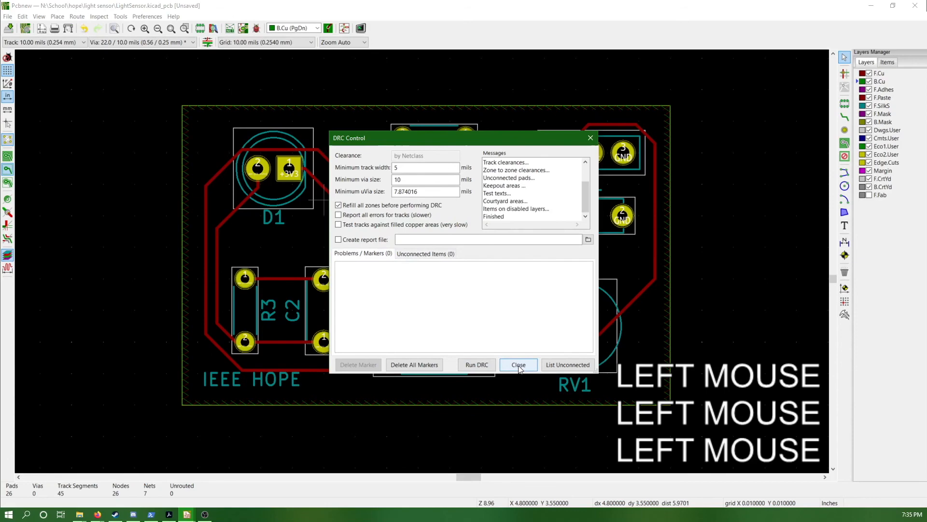
click(549, 368)
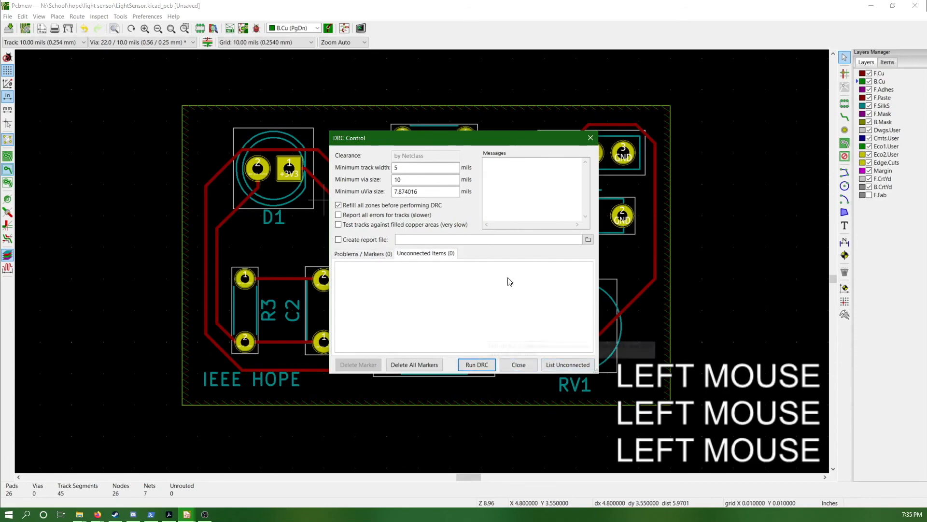
click(518, 365)
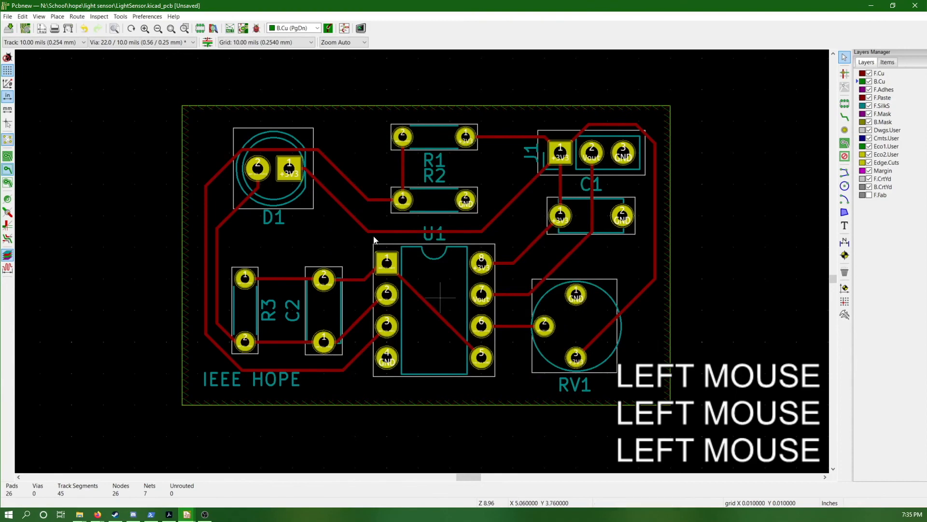
Open the board in the 3D viewer and display it from the top and the bottom
click(39, 16)
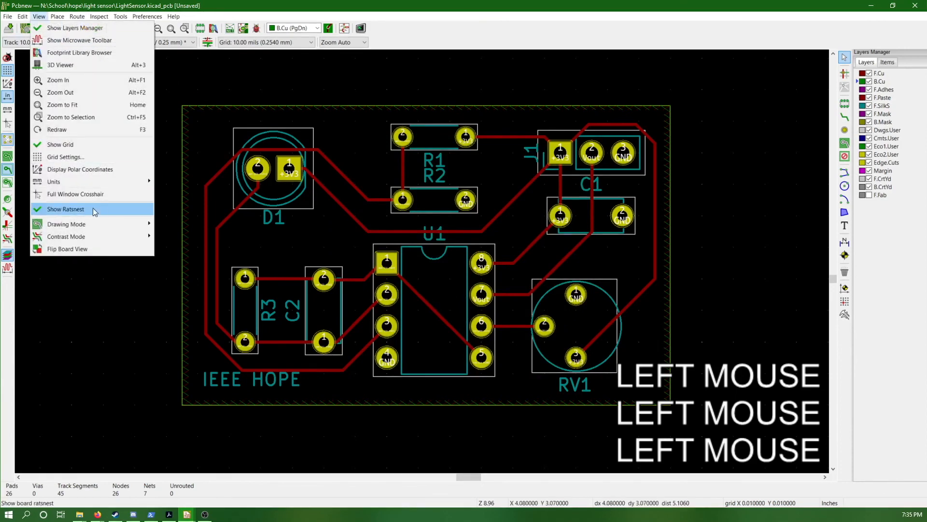
click(97, 65)
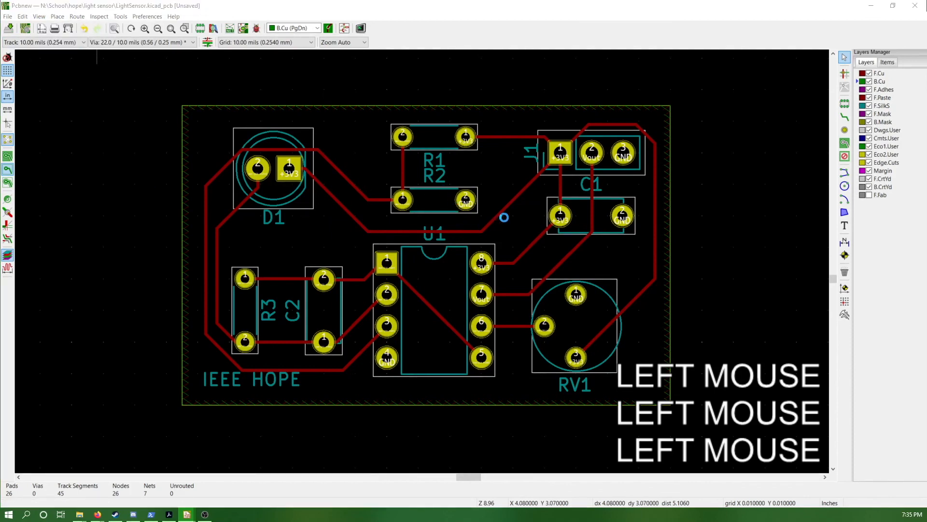
drag(926, 140, 374, 129)
click(440, 126)
middle_drag(546, 234, 573, 234)
right_click(612, 242)
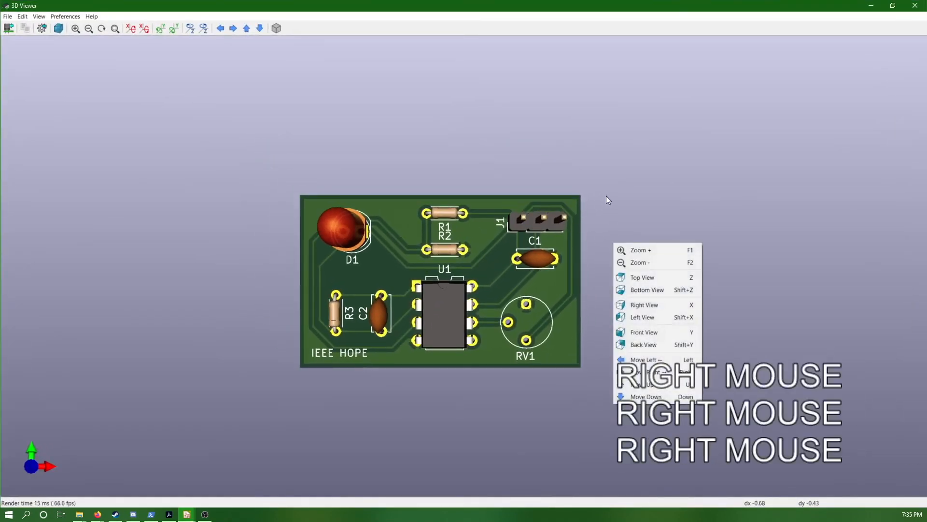
click(659, 277)
right_click(689, 252)
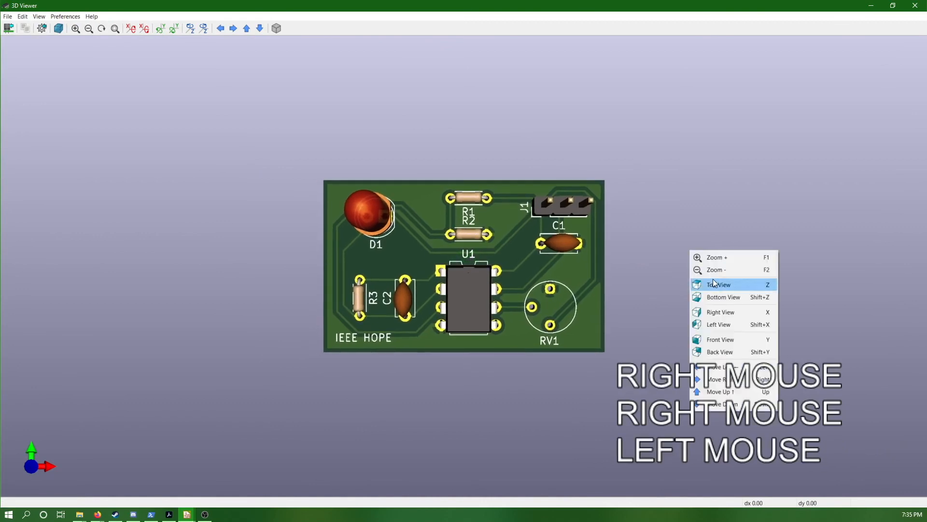
click(731, 298)
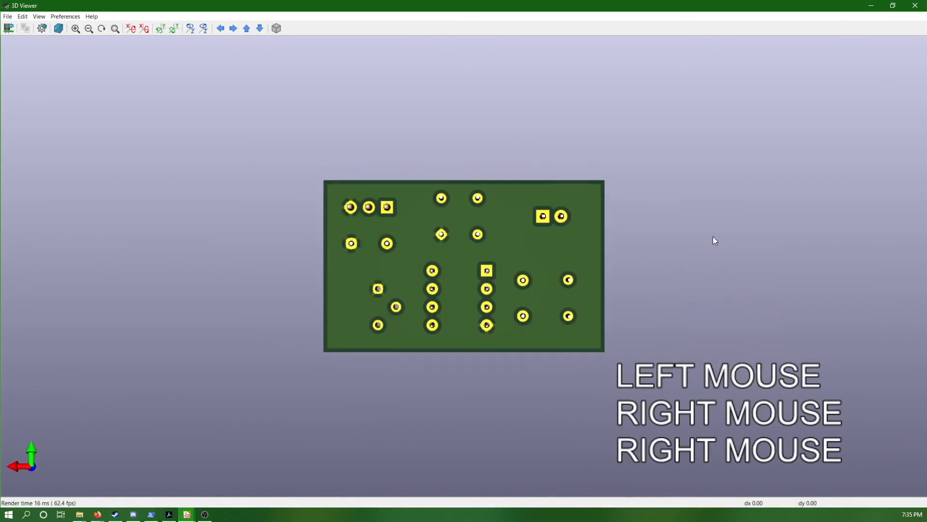
Inspect the 3D board model from the front and back, and rotate it to an oblique angle
right_click(714, 238)
click(741, 321)
middle_drag(682, 196, 655, 296)
right_click(677, 180)
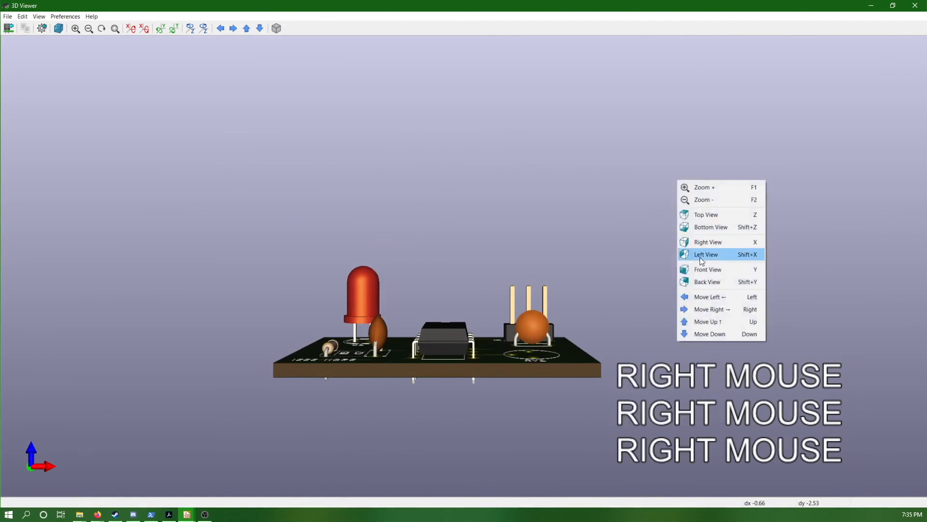
click(709, 269)
right_click(713, 268)
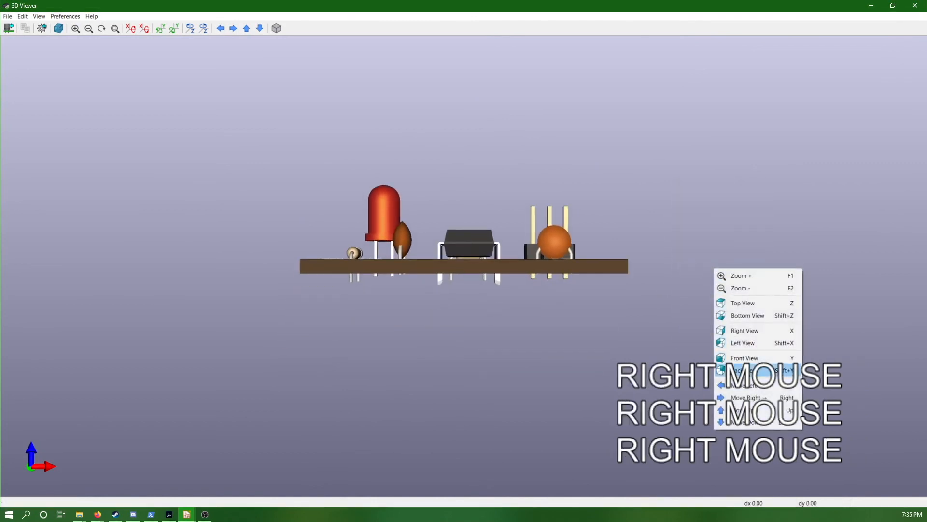
click(747, 370)
drag(476, 156, 261, 220)
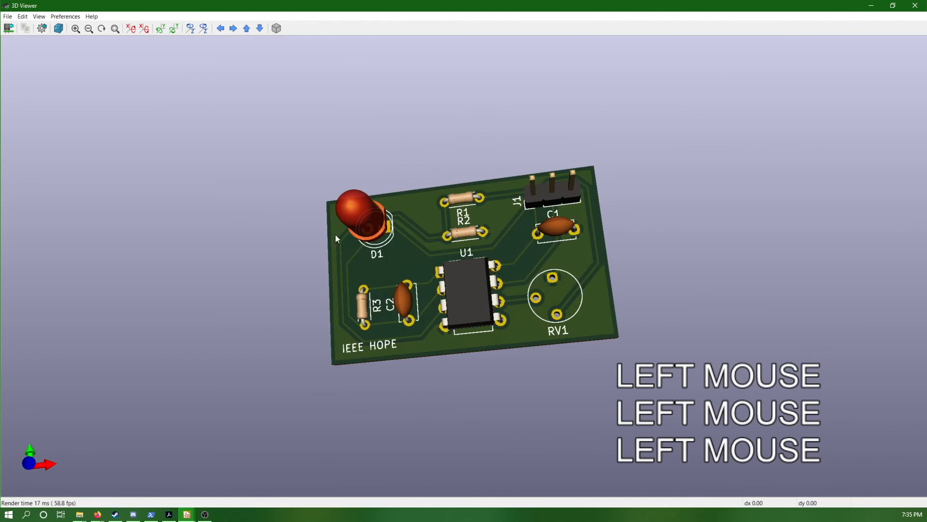